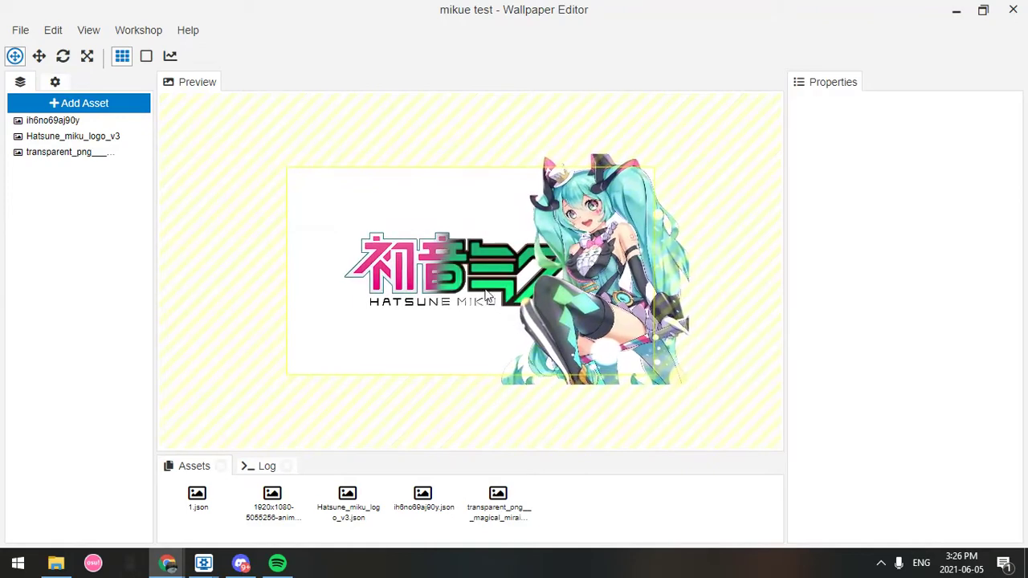
Create a 2D Scene project from a template named 'miku test' at 1920×1080.
left_click(21, 31)
left_click(40, 51)
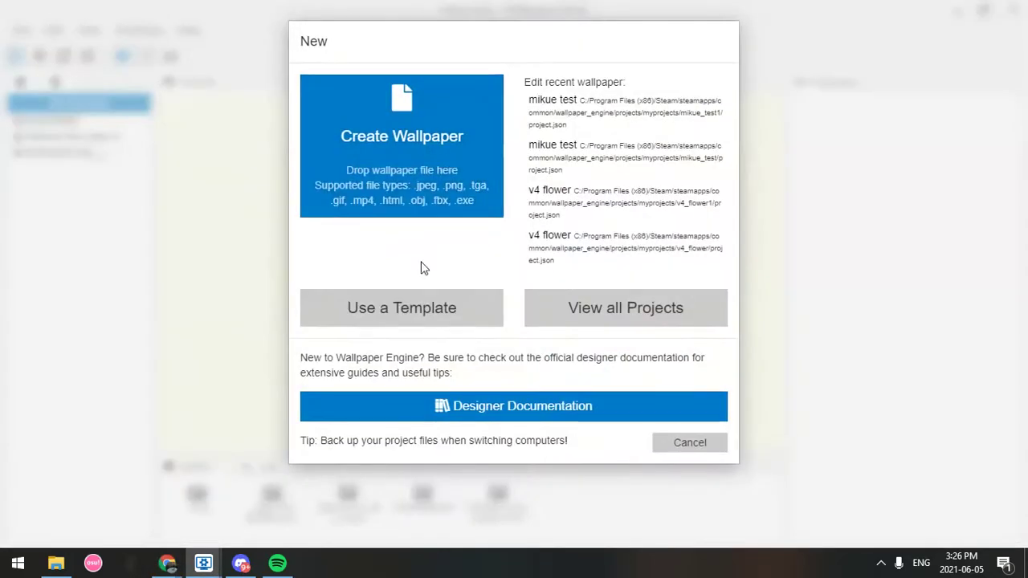
left_click(412, 322)
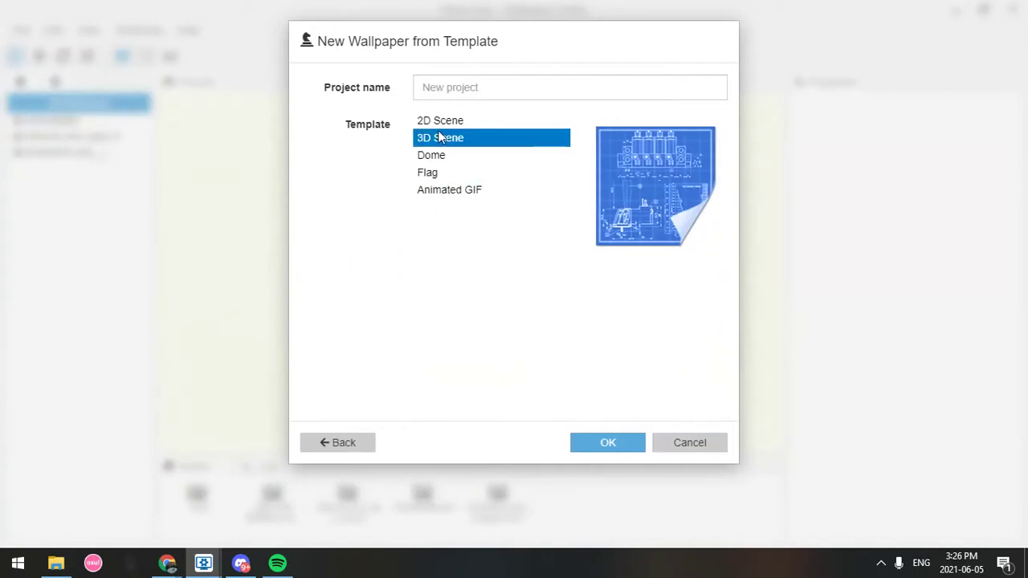
left_click(447, 88)
type("miku test")
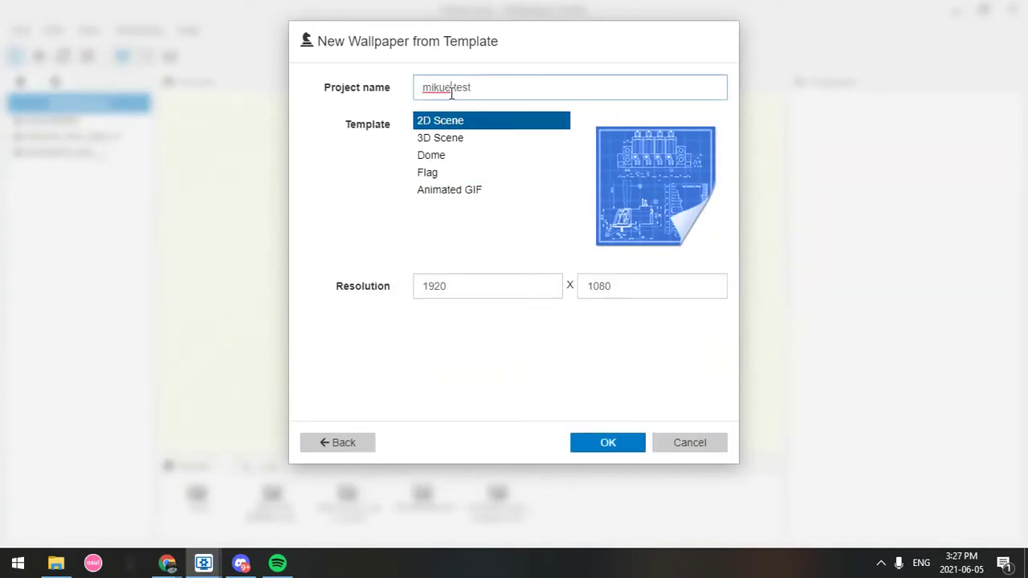
left_click_drag(460, 291, 421, 291)
left_click(656, 287)
left_click(514, 291)
left_click(671, 290)
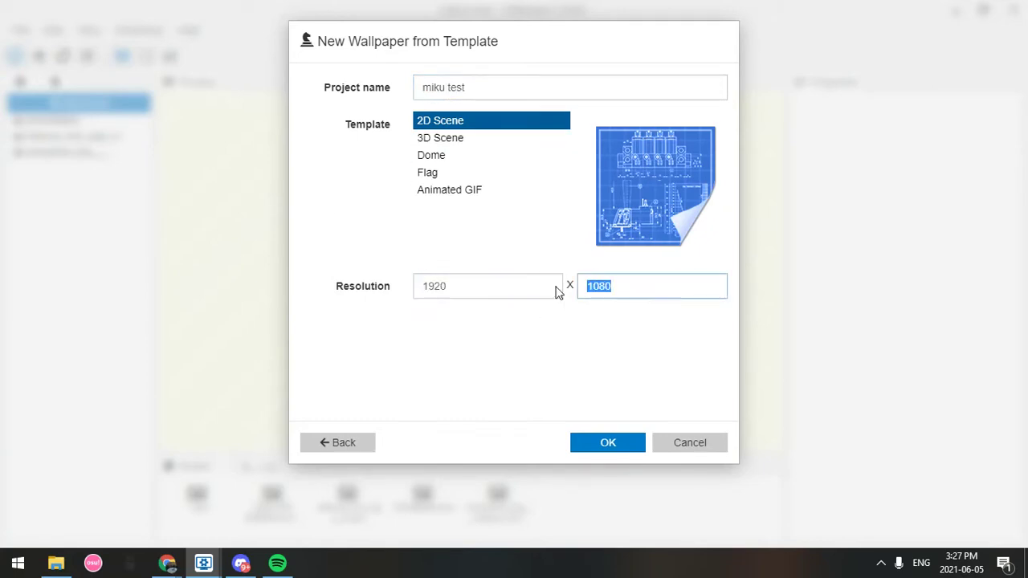
left_click(477, 292)
left_click(659, 310)
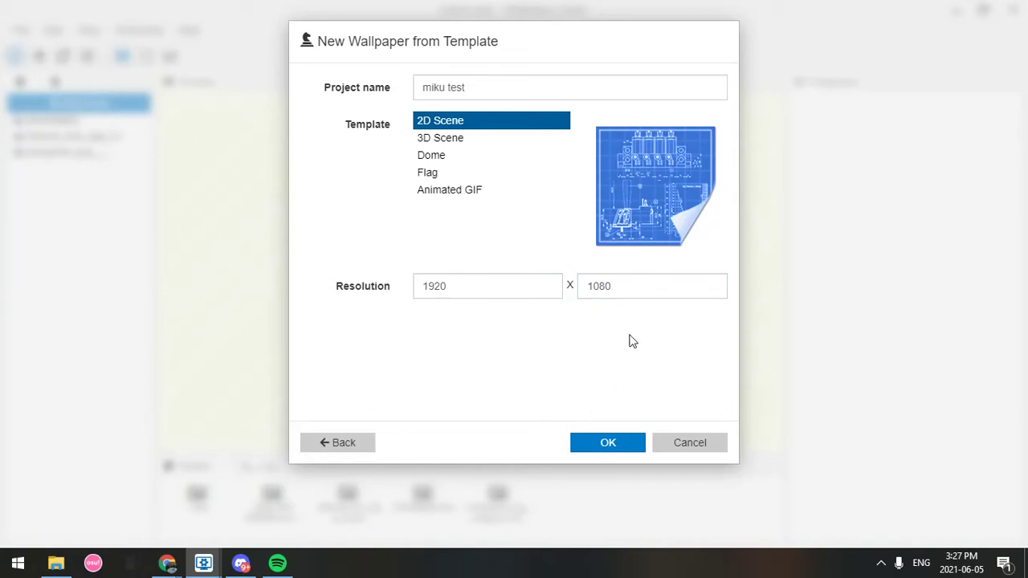
left_click(604, 441)
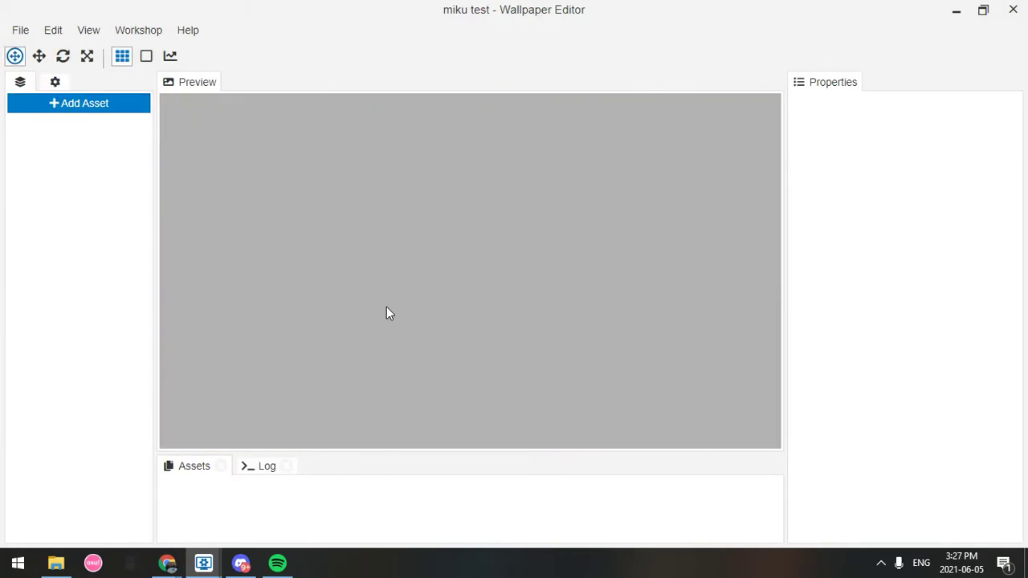
scroll(434, 320, "down", 3)
scroll(442, 321, "up", 3)
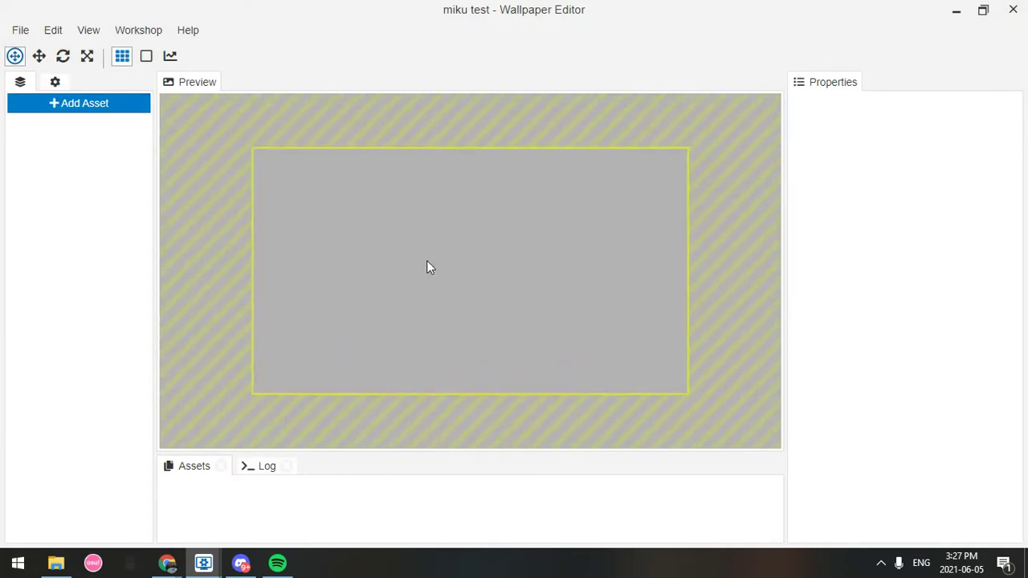
scroll(562, 193, "down", 3)
scroll(321, 179, "up", 5)
scroll(288, 181, "down", 1)
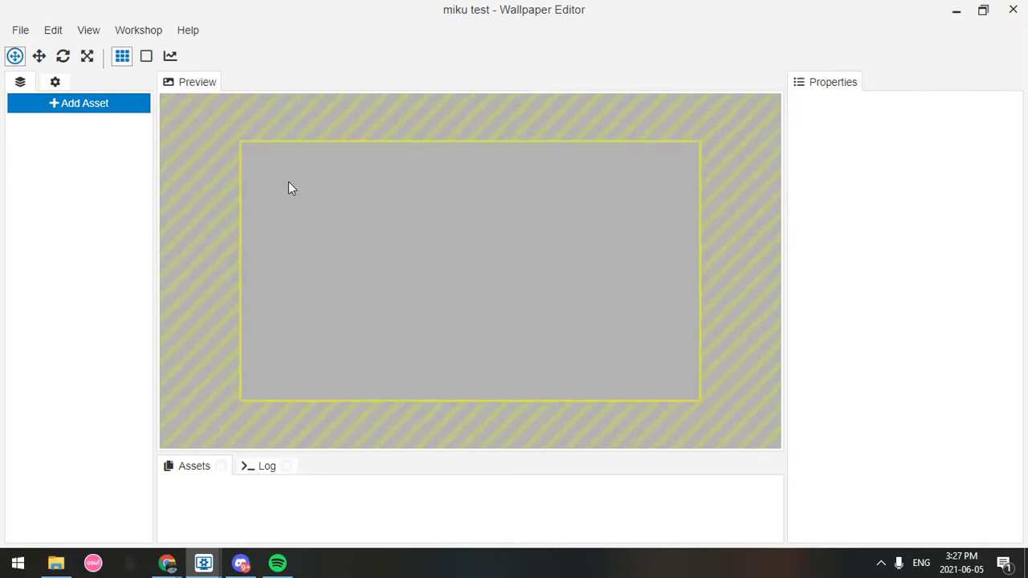
scroll(231, 152, "down", 1)
left_click(54, 82)
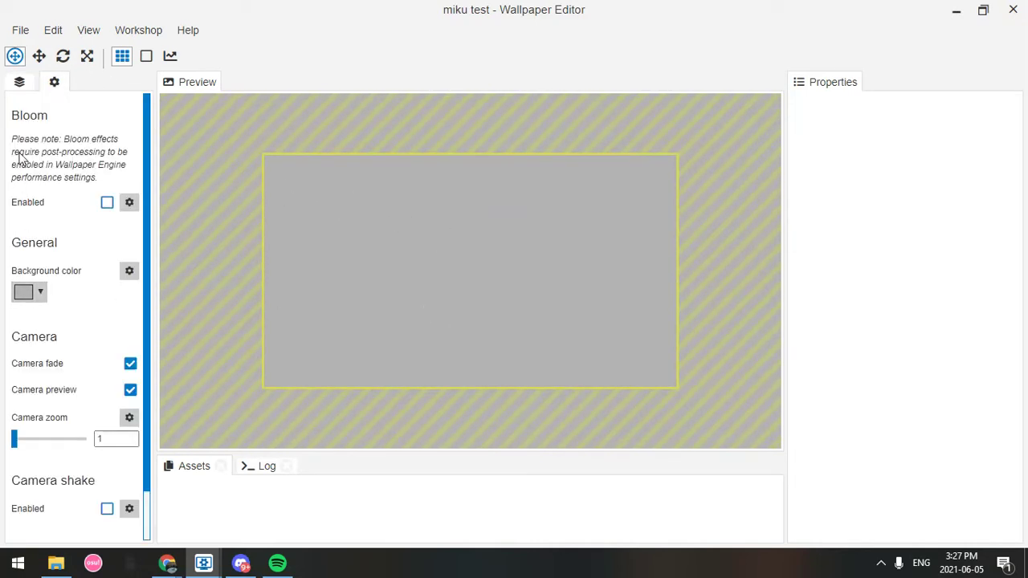
Set the scene background colour to white (#ffffff) and return to the layer list.
left_click(29, 293)
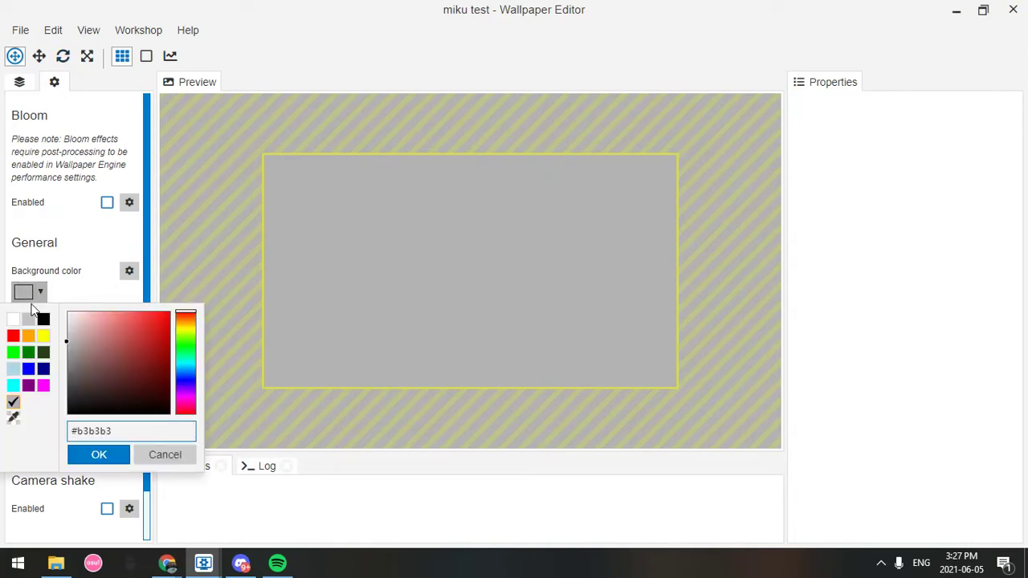
left_click(13, 319)
left_click(113, 459)
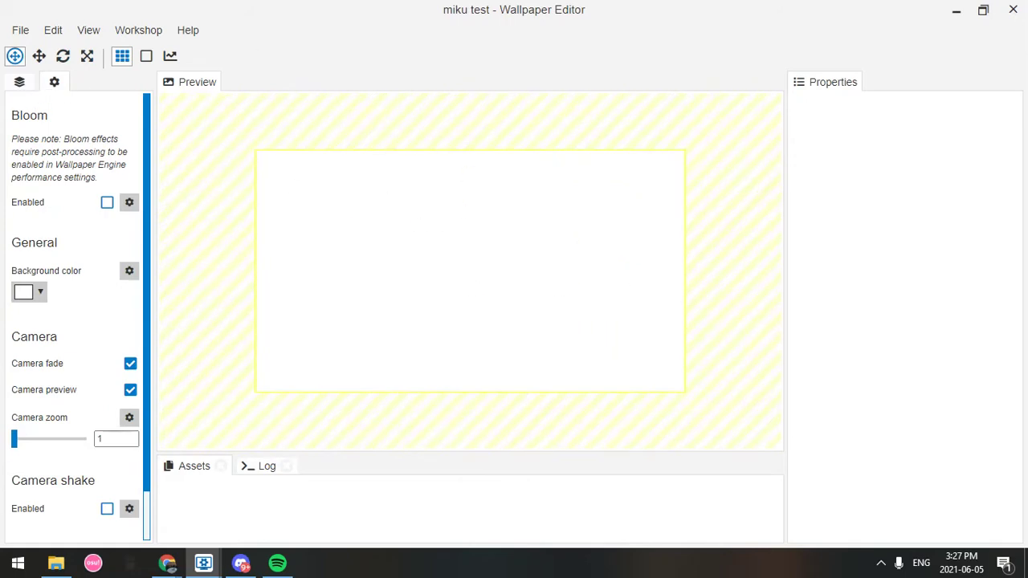
left_click(20, 83)
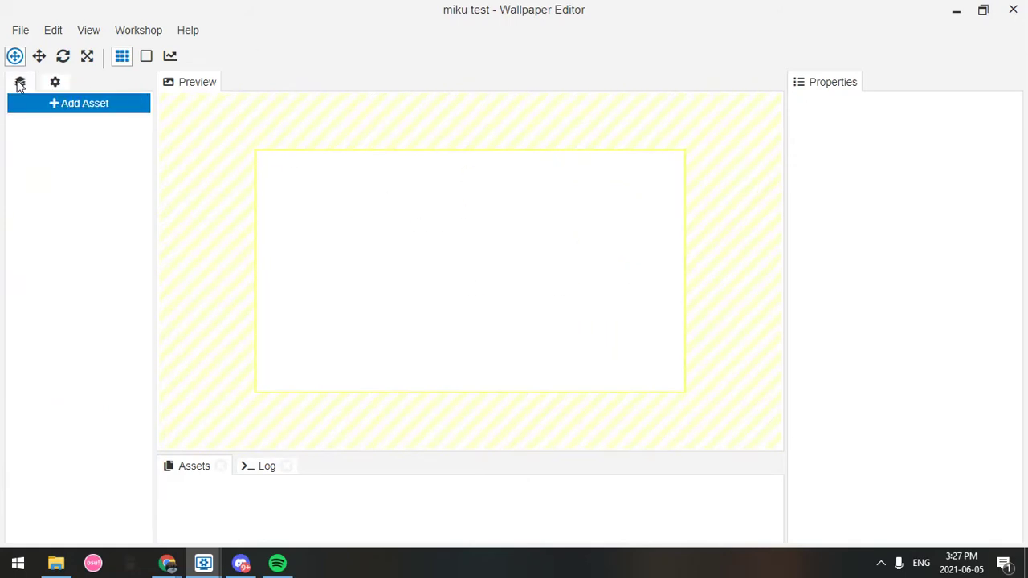
scroll(614, 257, "down", 2)
scroll(554, 258, "up", 3)
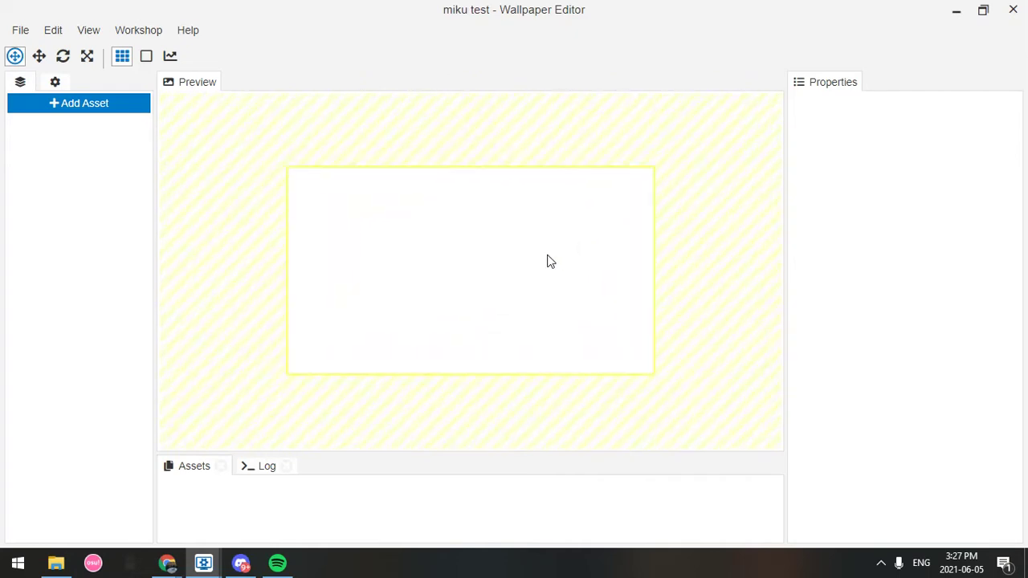
scroll(483, 255, "down", 1)
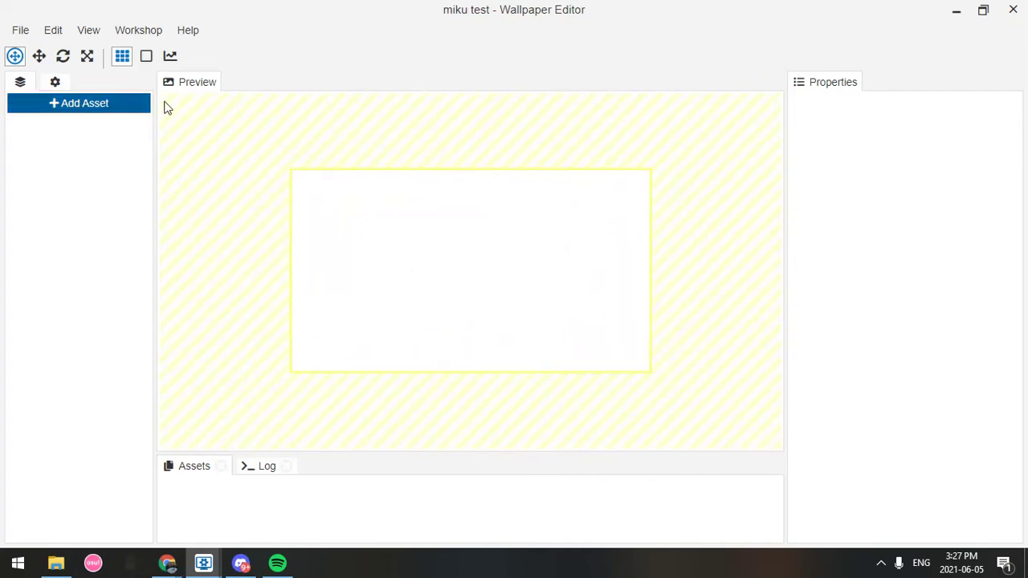
Save, then import 1.png as layer 1 without adjusting wallpaper size and centring.
key("ctrl+s")
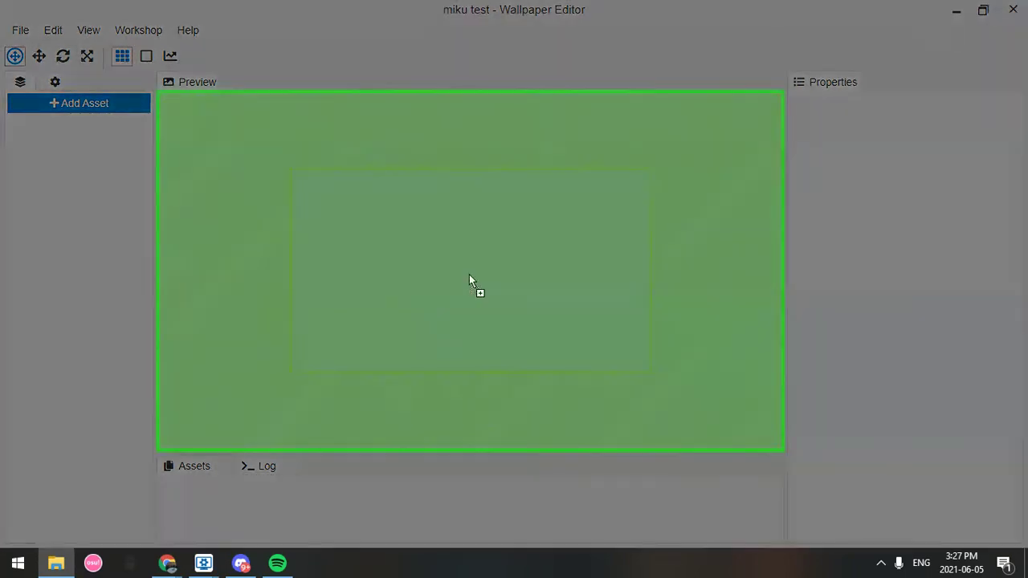
left_click_drag(477, 284, 486, 265)
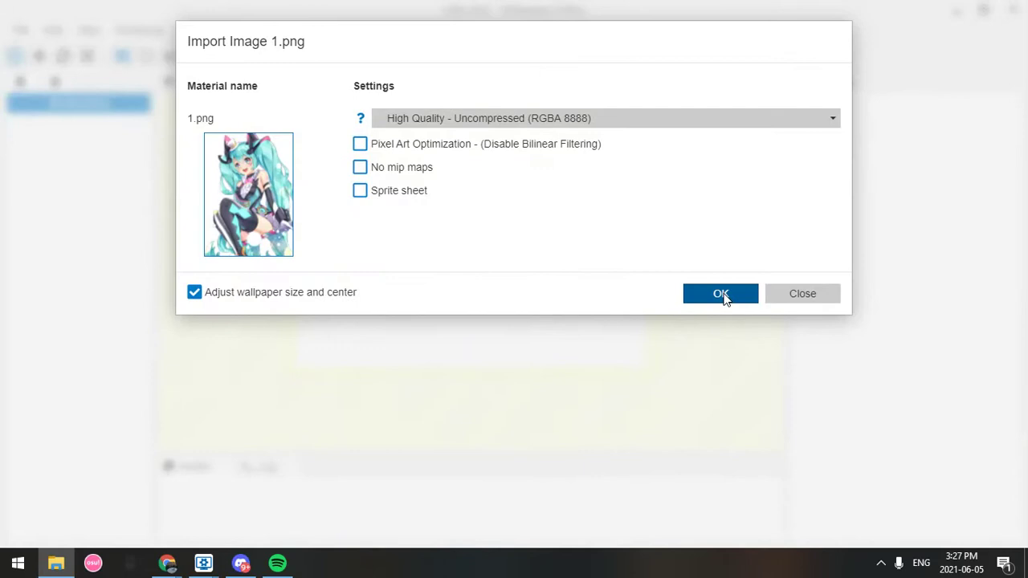
left_click(195, 293)
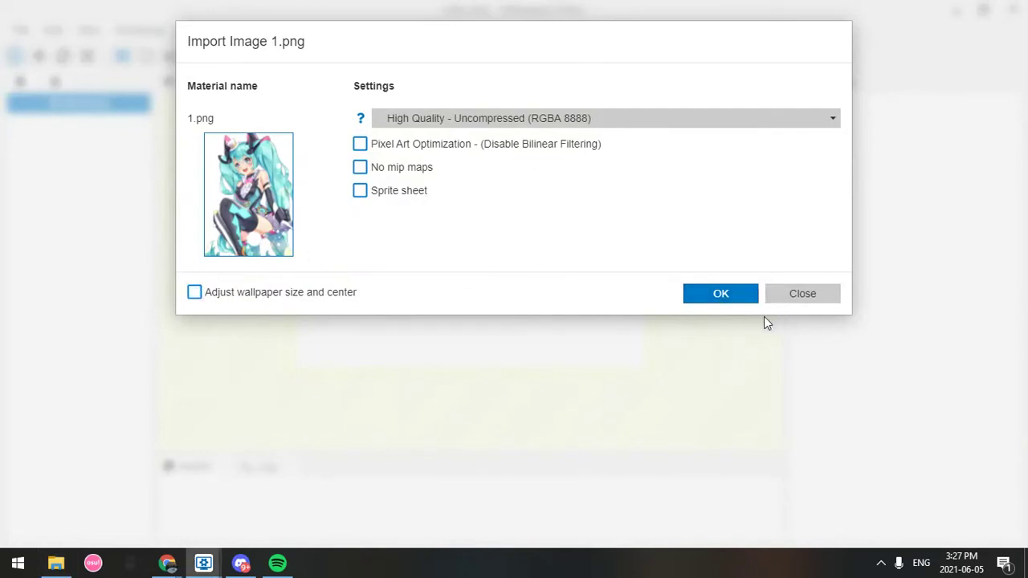
left_click(718, 293)
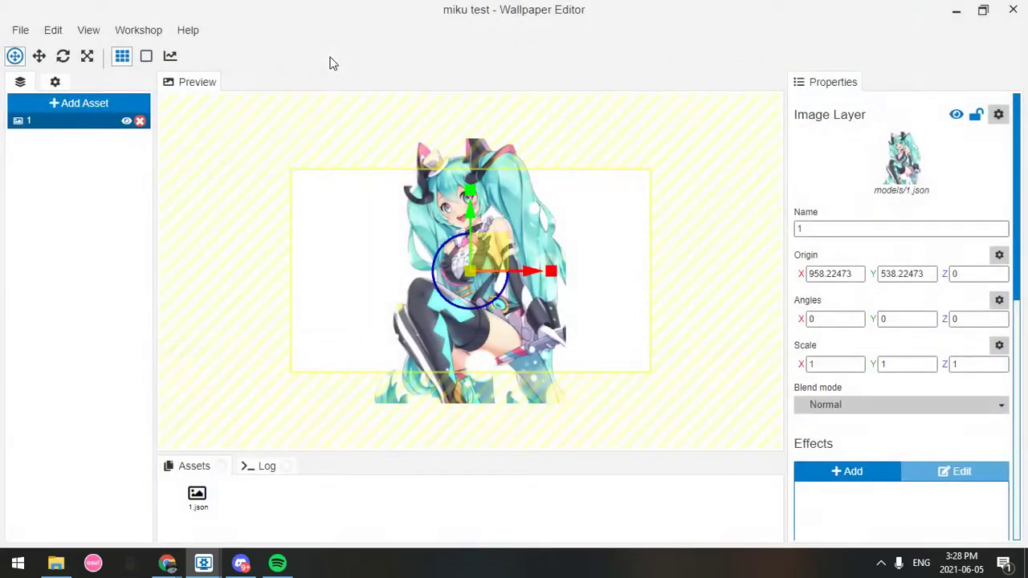
Place layer 1 on the right at origin X 1535.27, Y 534.19 with Scale Y 0.87894.
left_click_drag(492, 241, 686, 272)
left_click_drag(562, 197, 564, 198)
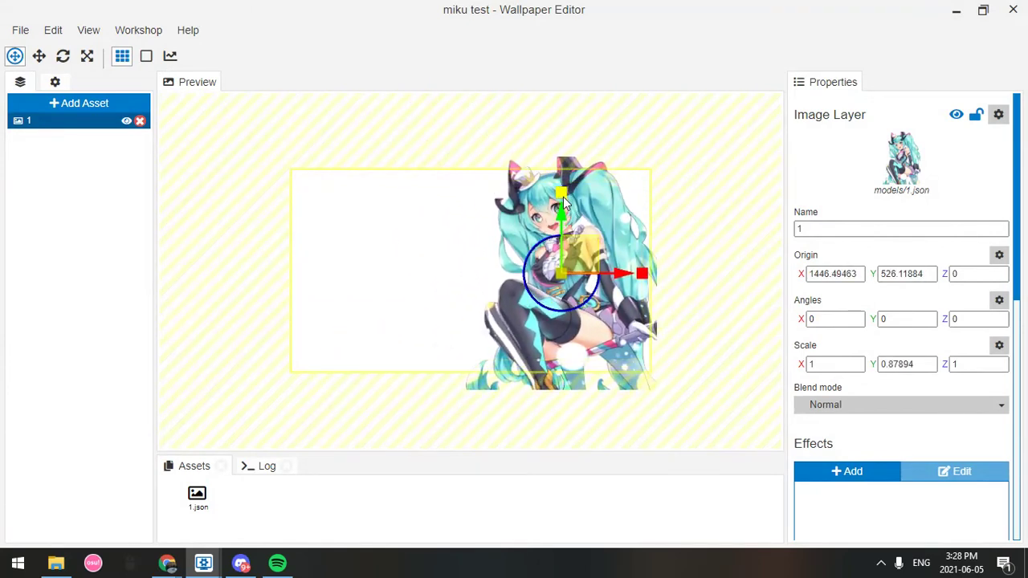
left_click_drag(586, 255, 603, 255)
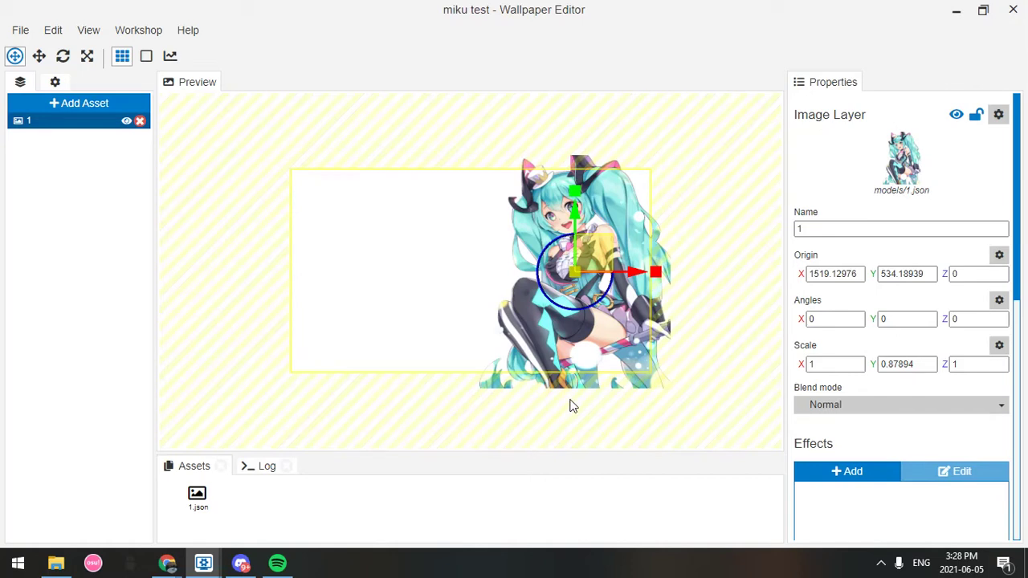
key("ctrl+s")
left_click_drag(587, 249, 576, 212)
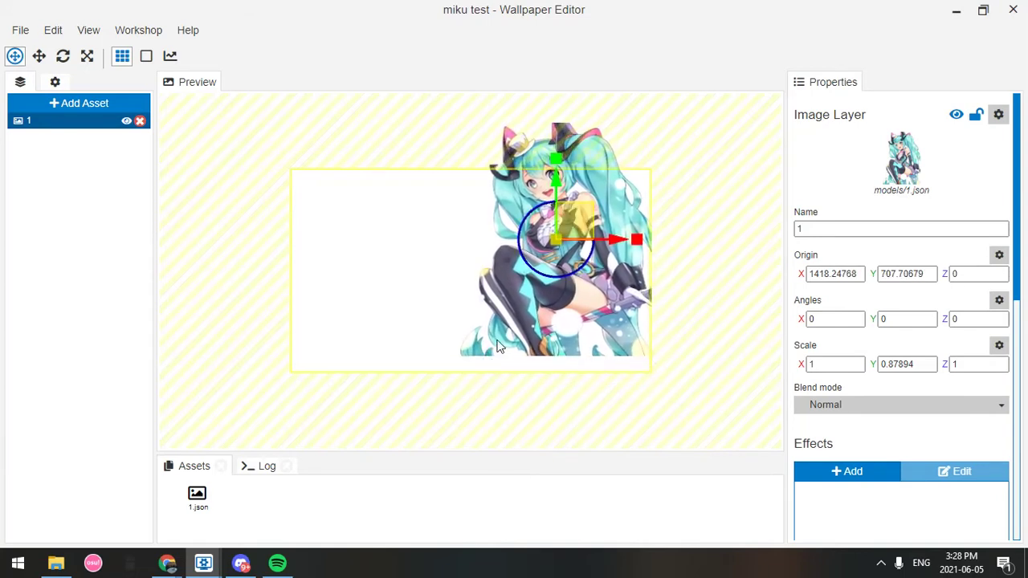
left_click_drag(560, 225, 595, 258)
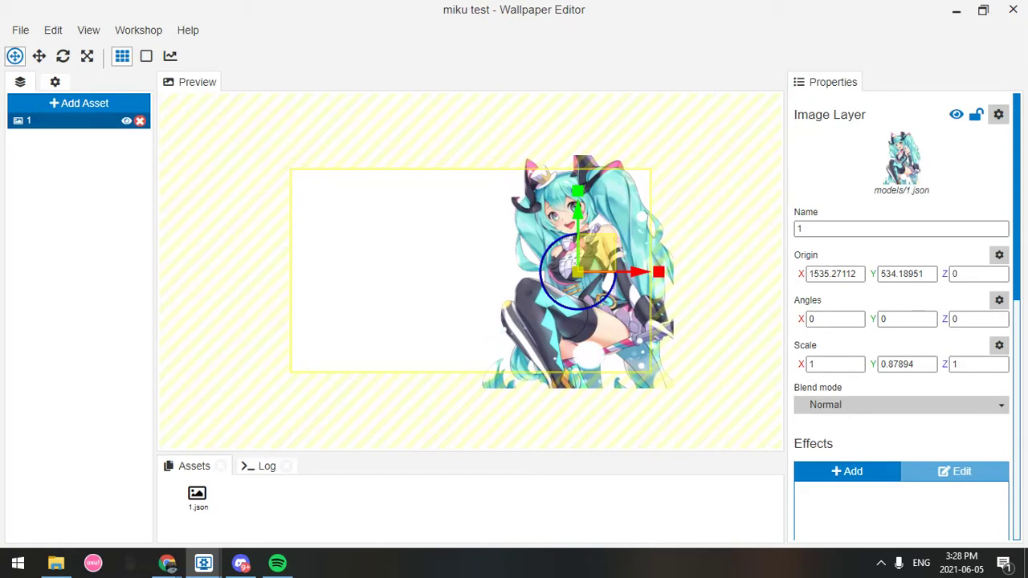
key("super+e")
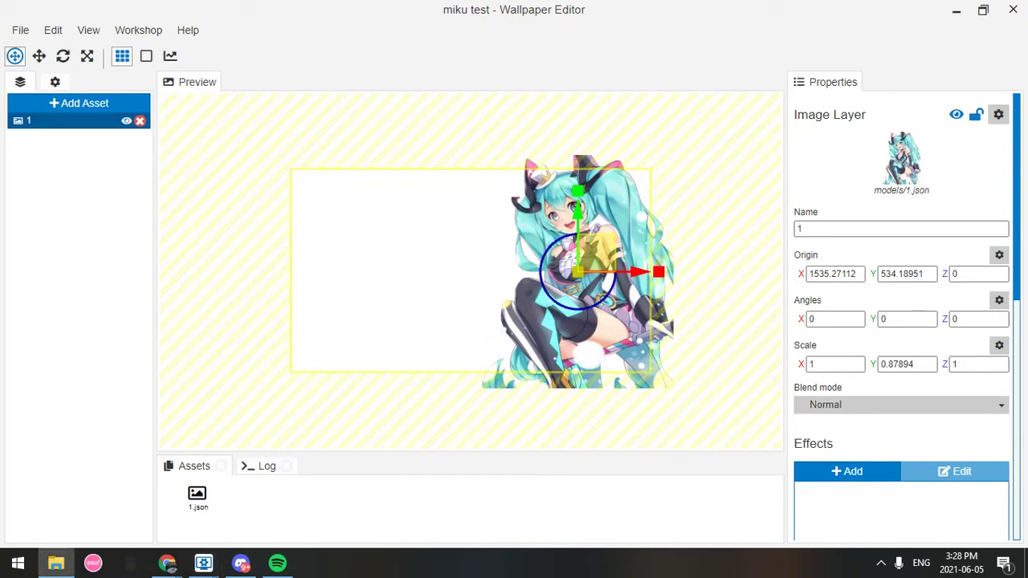
Import logo 2.png as layer 2 and order it behind the character layer 1.
left_click_drag(2, 265, 438, 271)
left_click(717, 295)
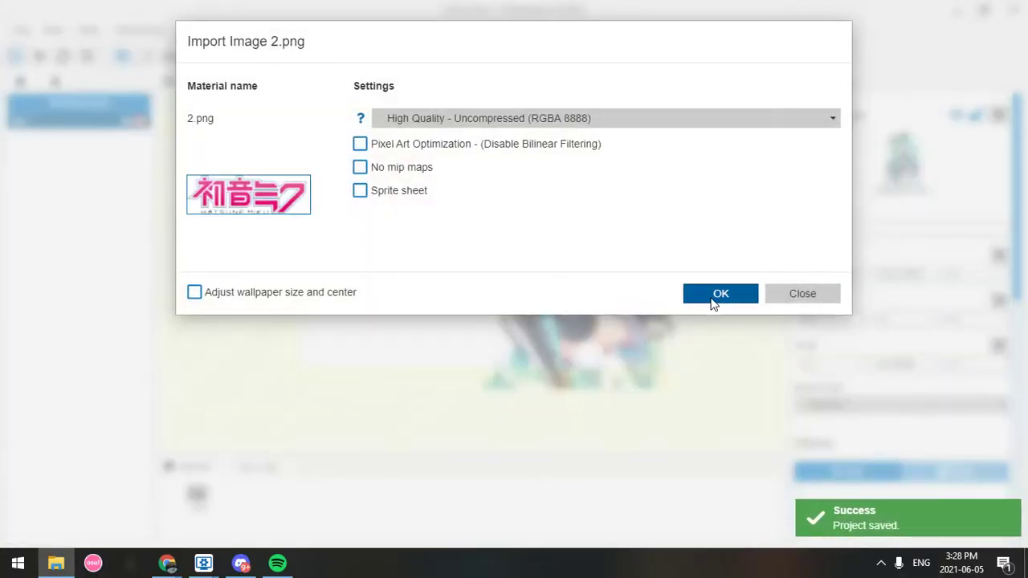
left_click(706, 296)
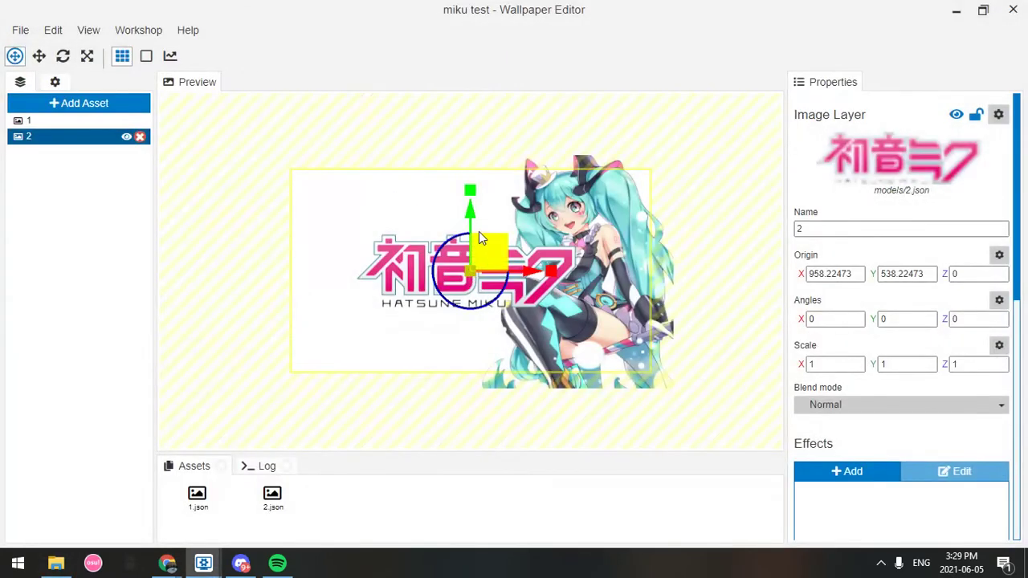
mouse_move(61, 131)
left_mouse_down()
mouse_move(64, 117)
mouse_move(46, 153)
mouse_move(49, 122)
left_mouse_up()
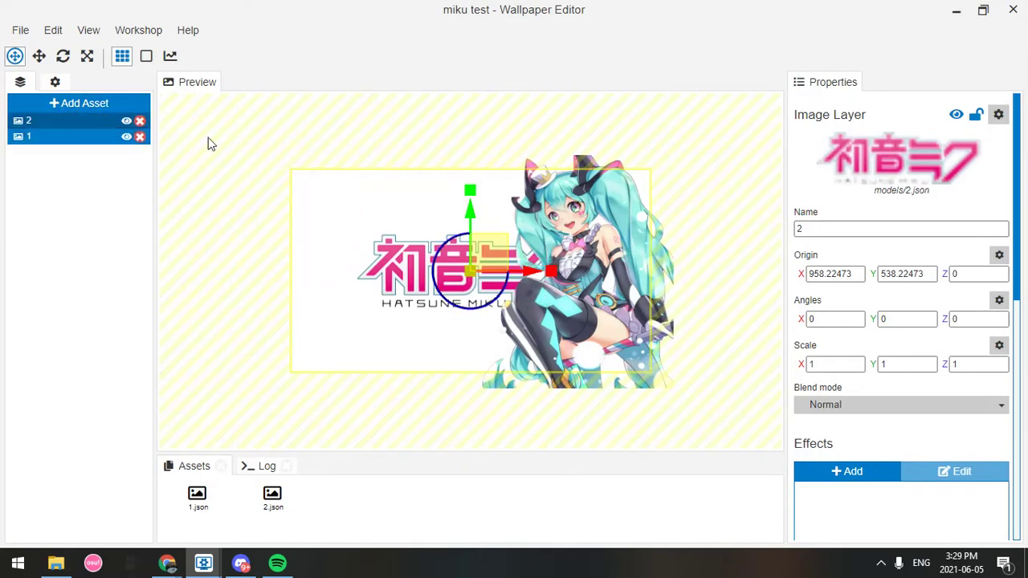
left_click(46, 136)
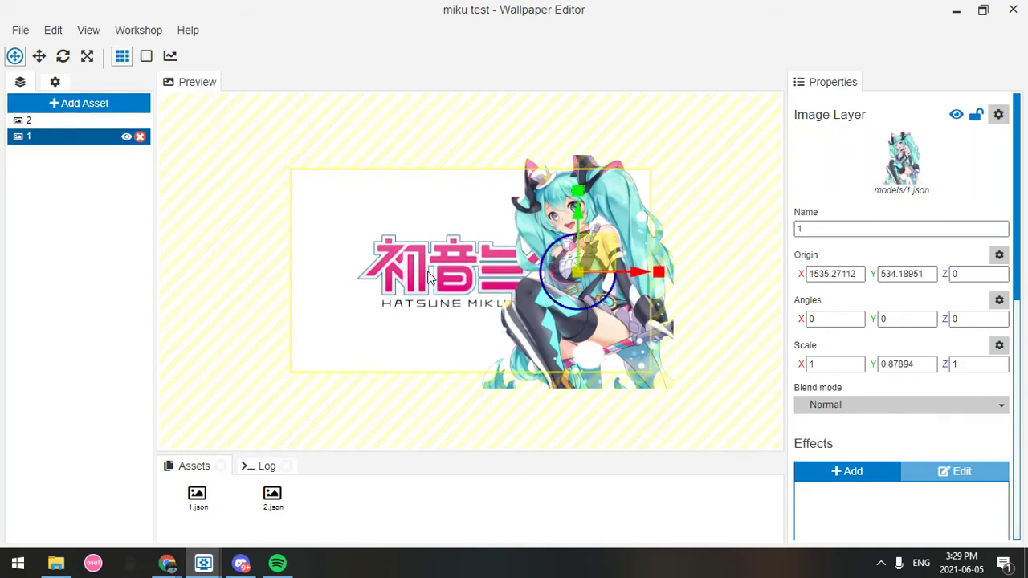
Enable camera parallax in the scene settings and save.
left_click(55, 84)
scroll(50, 424, "down", 2)
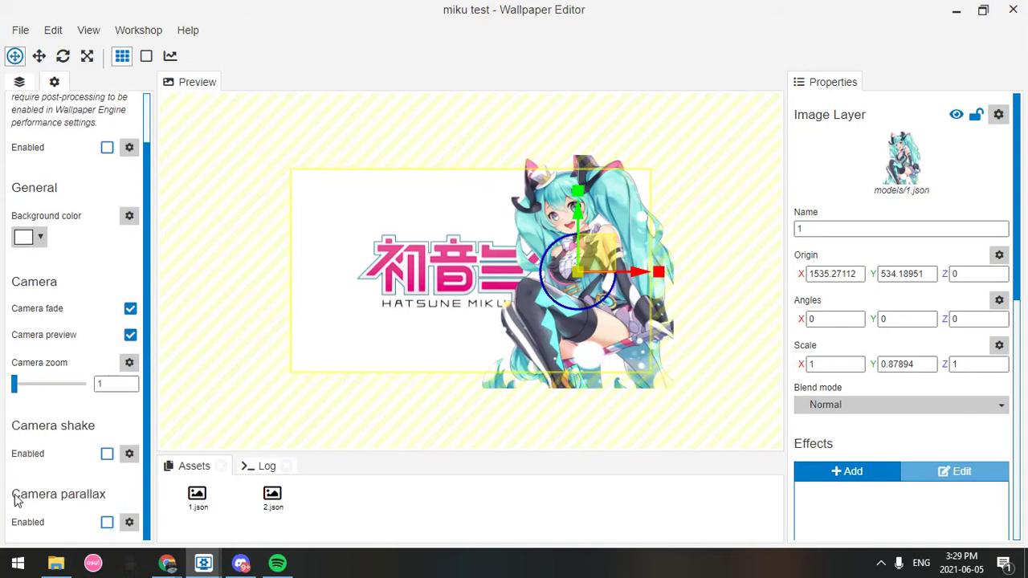
key("ctrl+s")
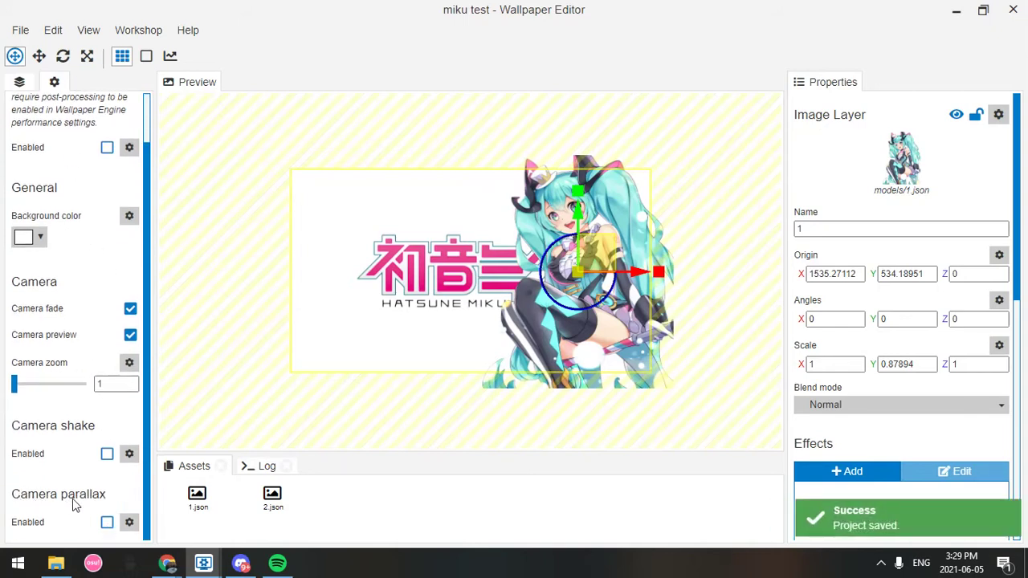
left_click(107, 524)
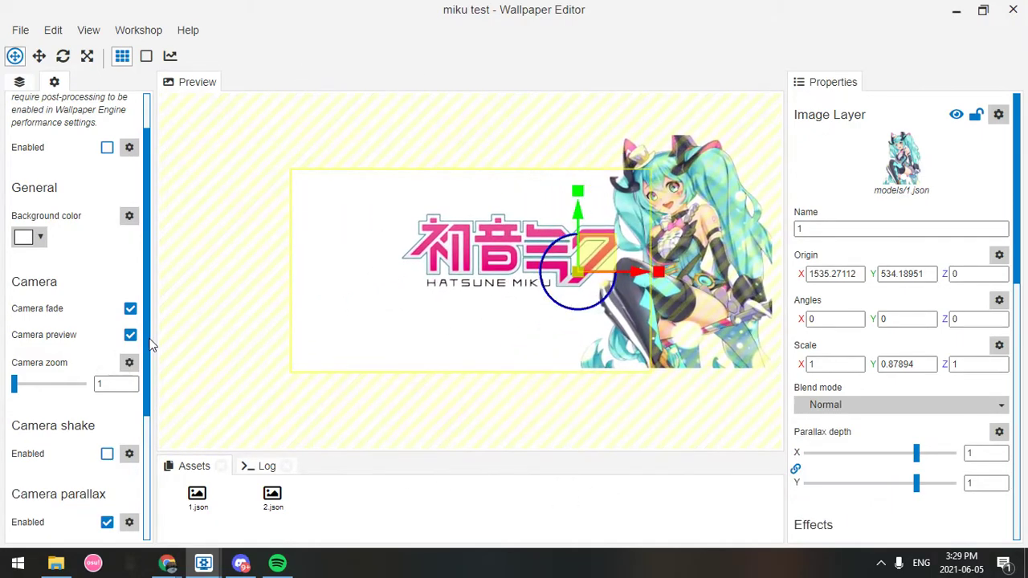
Set the parallax mouse influence to 0.15.
scroll(54, 323, "down", 2)
scroll(81, 402, "up", 2)
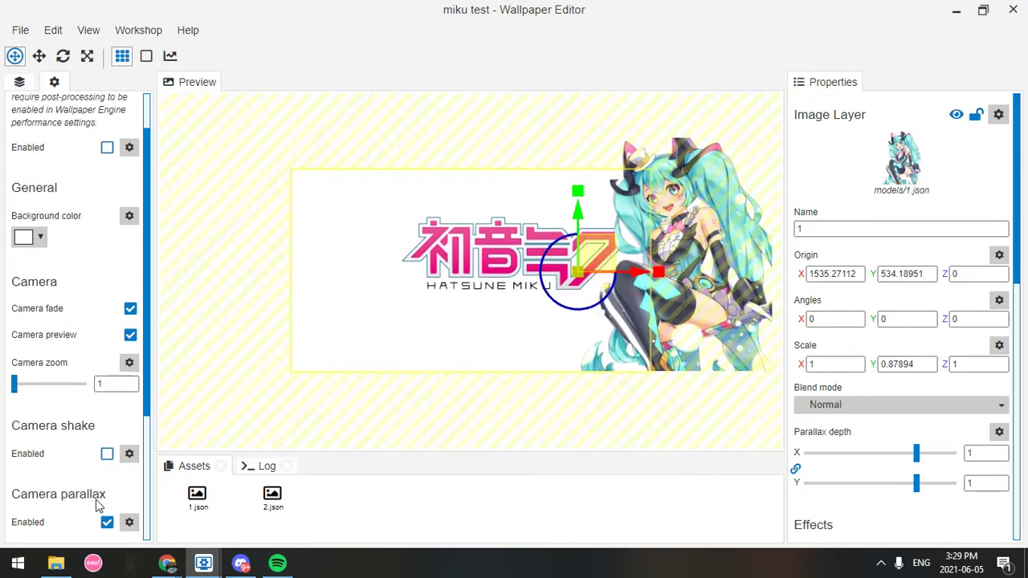
scroll(93, 502, "down", 3)
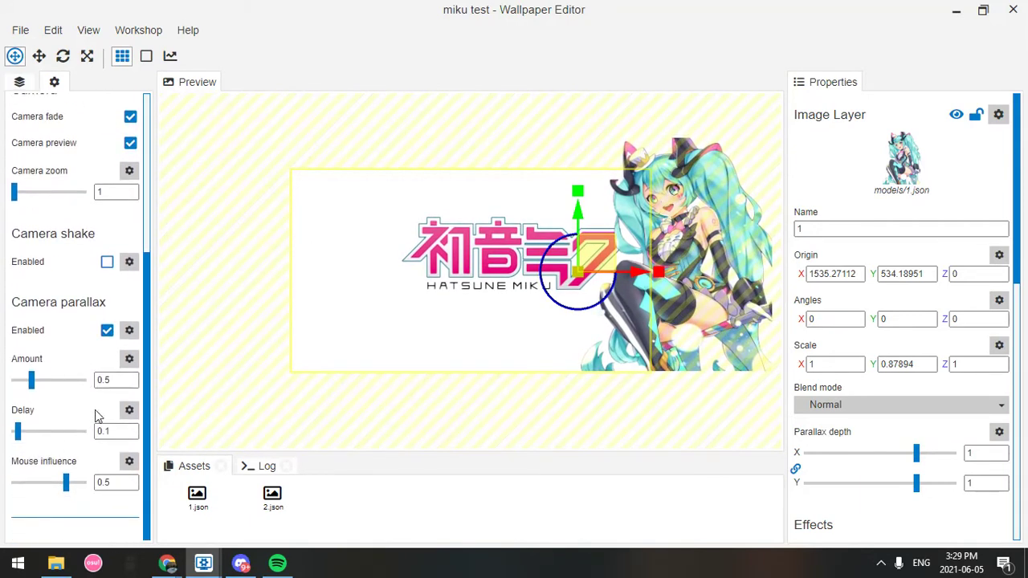
key("ctrl+s")
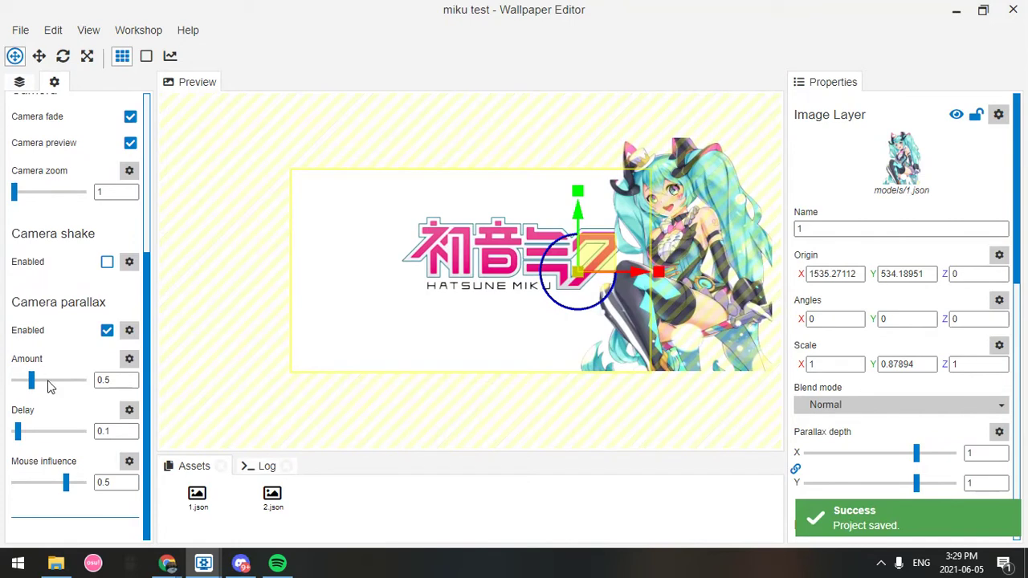
left_click_drag(67, 484, 37, 485)
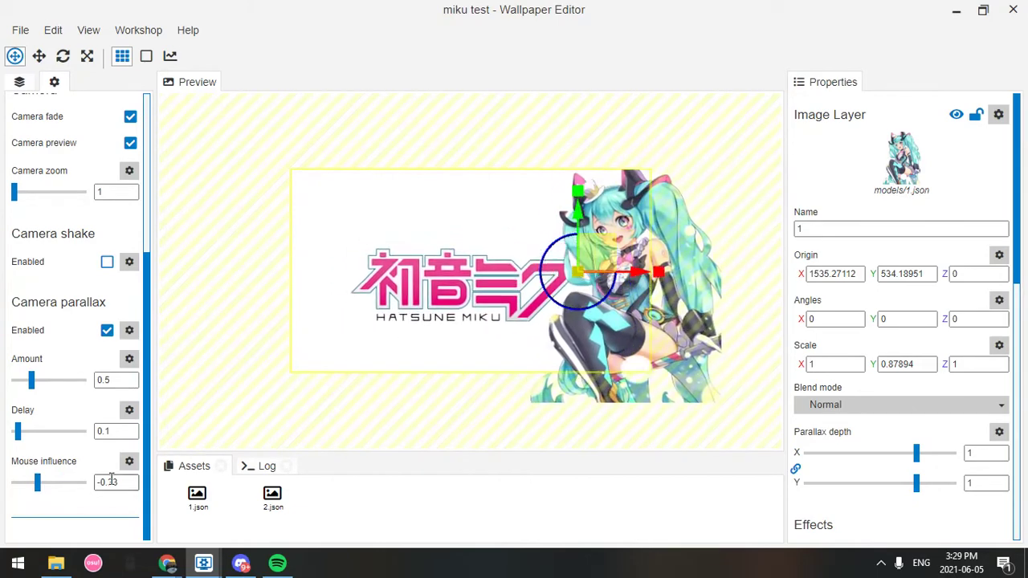
left_click_drag(38, 487, 50, 490)
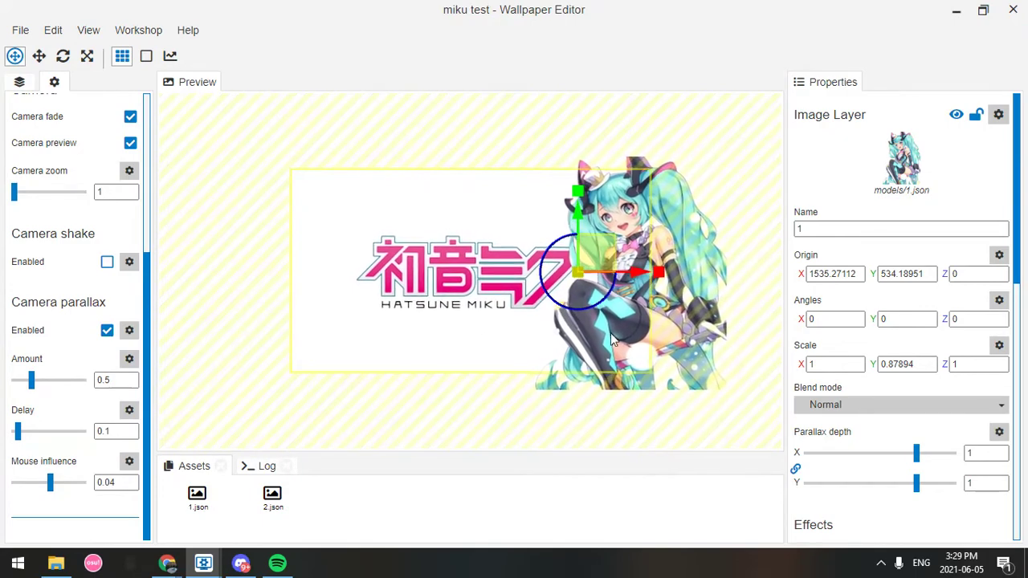
left_click_drag(55, 490, 58, 490)
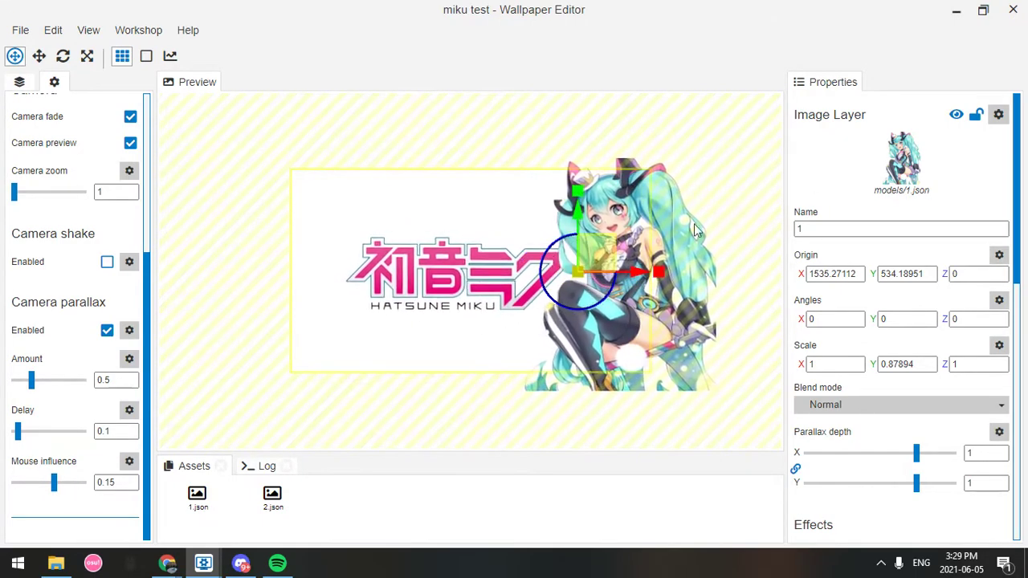
left_click(43, 487)
left_click_drag(43, 486, 41, 485)
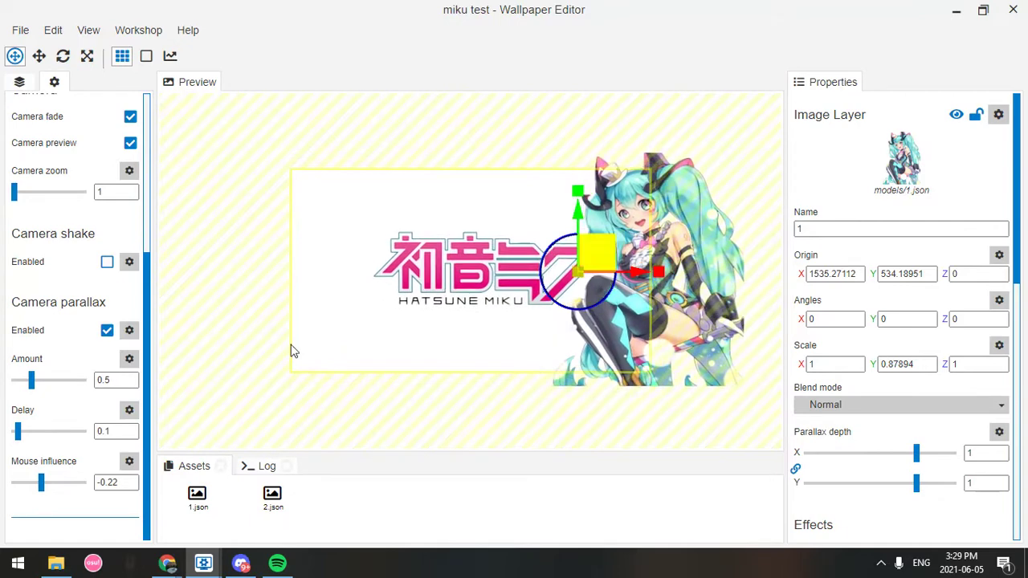
left_click_drag(42, 490, 56, 492)
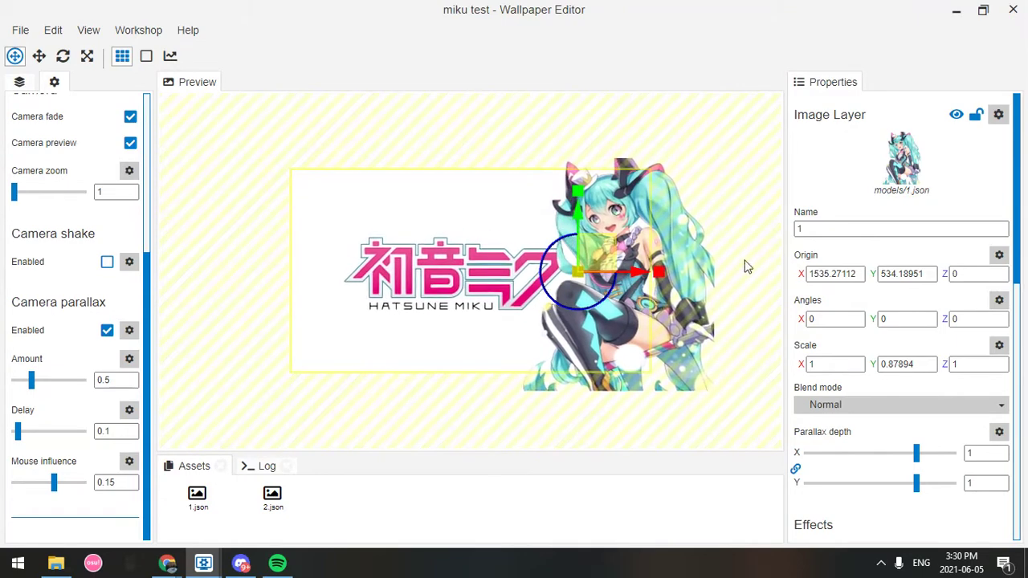
Move character layer 1 to origin X 1390, Y 554.37, overlapping the logo's end.
left_click_drag(586, 251, 579, 244)
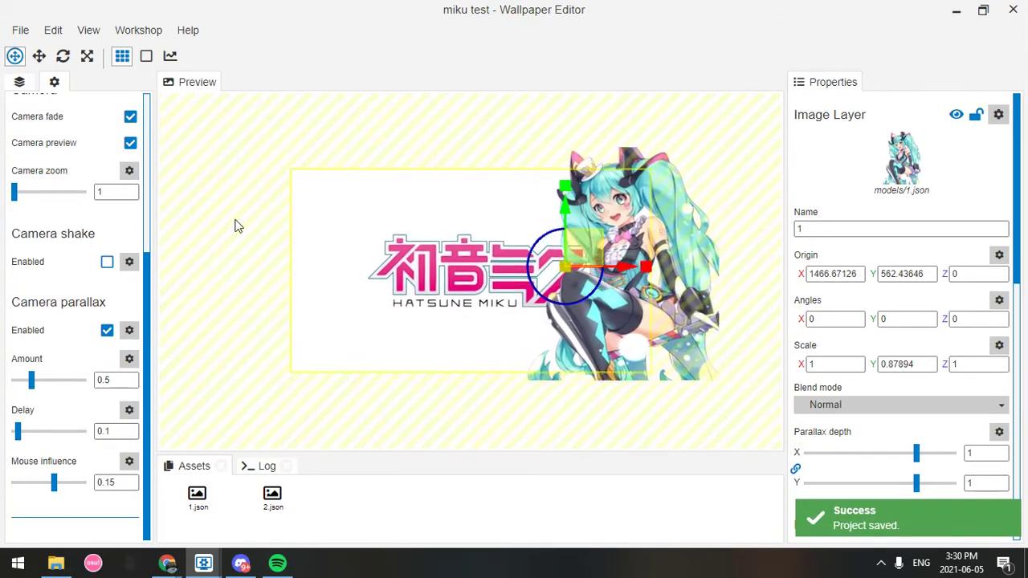
mouse_move(578, 248)
left_mouse_down()
mouse_move(592, 246)
mouse_move(568, 249)
left_mouse_up()
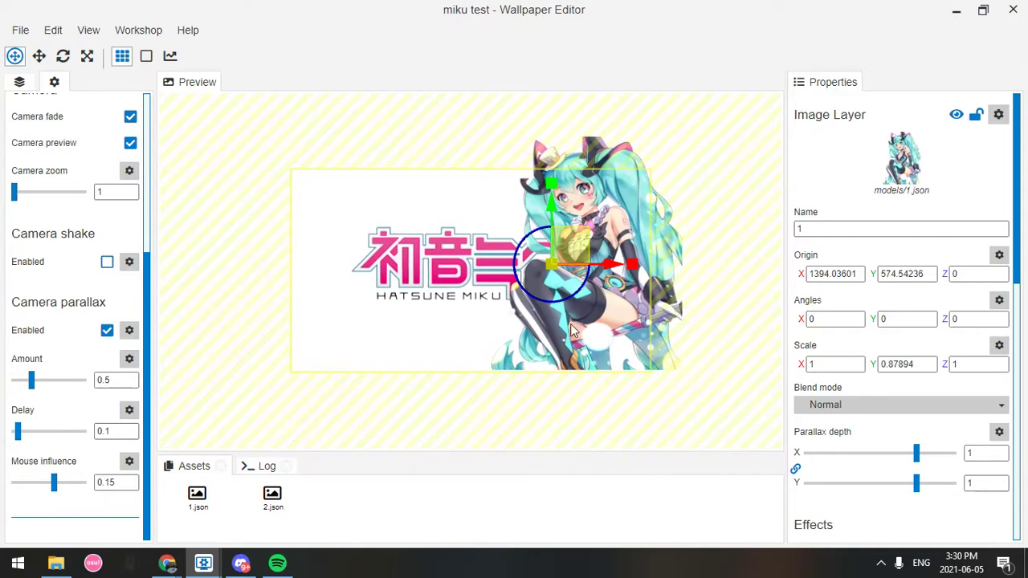
left_click_drag(572, 330, 567, 320)
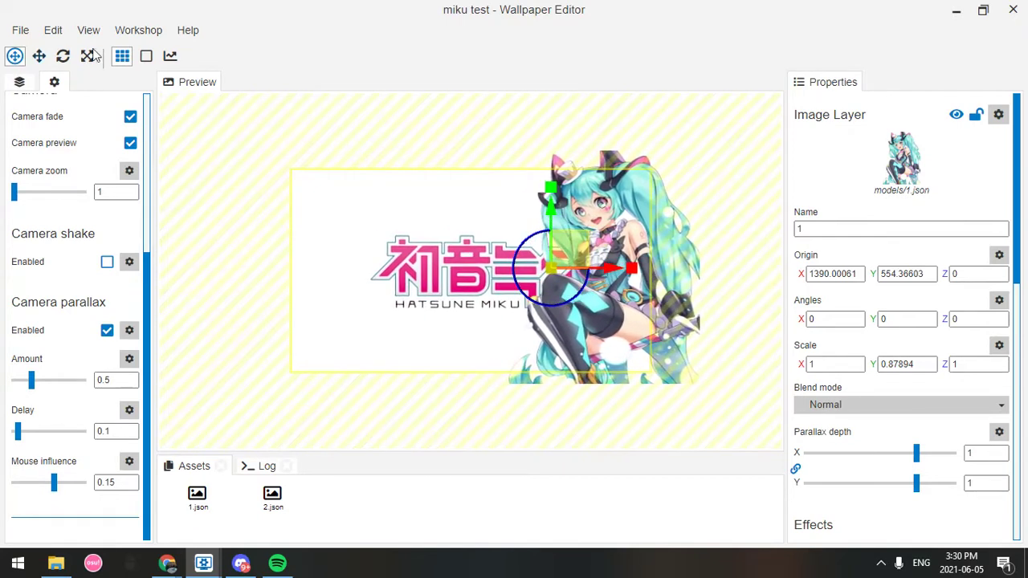
Go back to the layer list, save, and add the character layer to the selection.
left_click(19, 83)
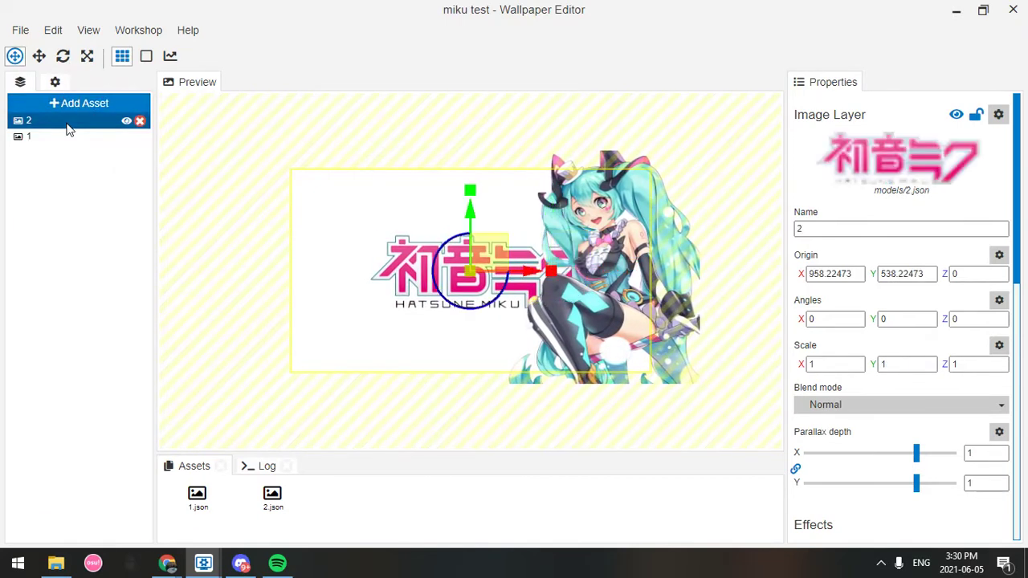
key("ctrl+s")
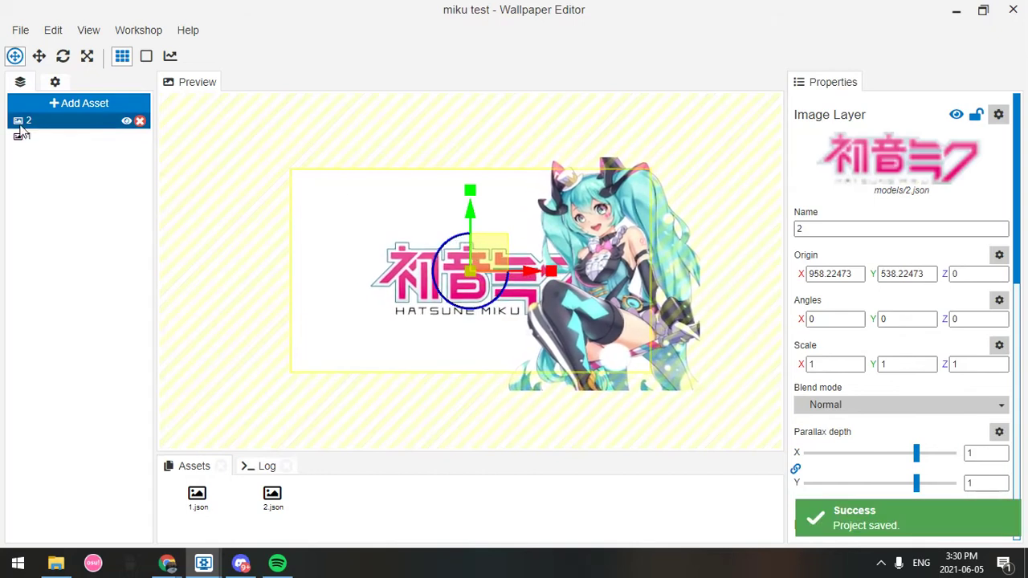
scroll(867, 353, "down", 2)
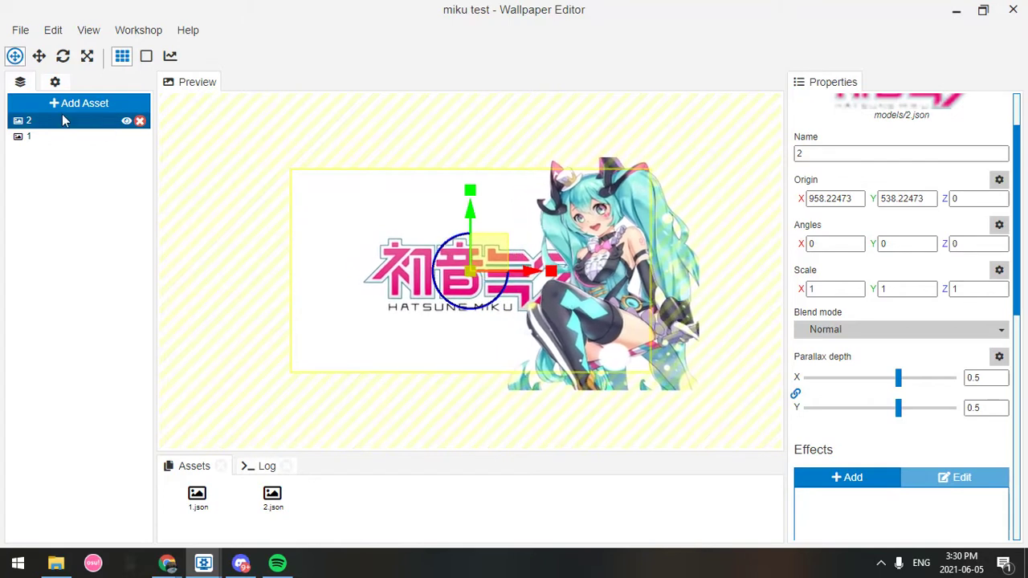
left_click(32, 137, "ctrl")
Save and check the scene camera settings, then return to the layer list.
key("ctrl+s")
left_click(51, 82)
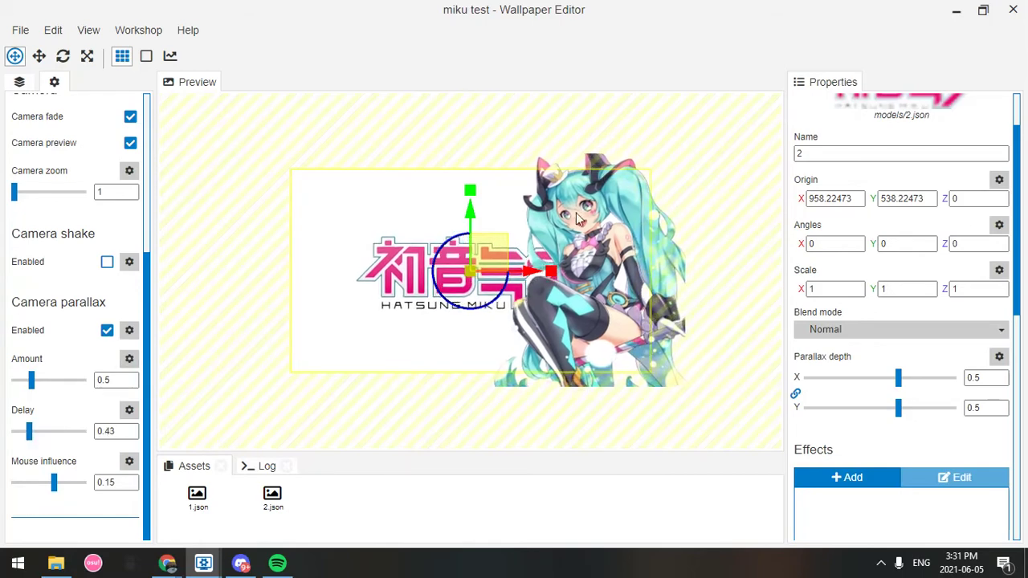
left_click(314, 193)
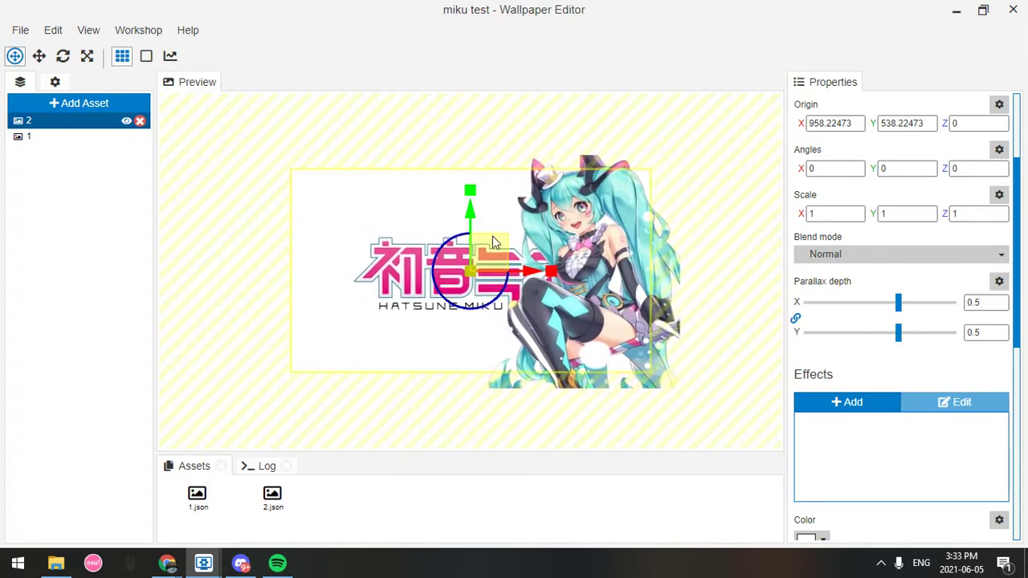
Add the Colorize > X-Ray effect to logo layer 2.
left_click(29, 138, "ctrl")
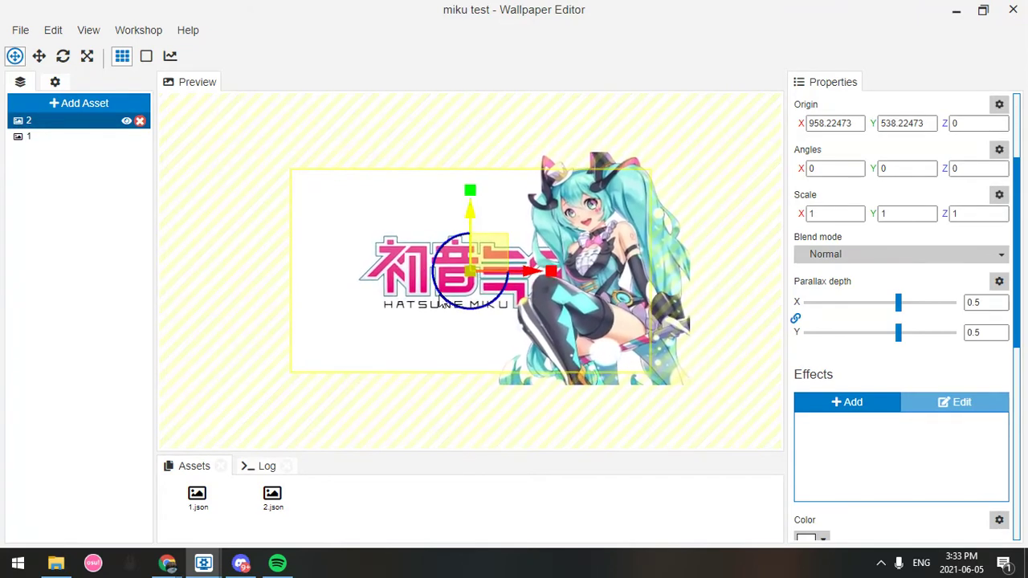
left_click(830, 404)
scroll(289, 277, "down", 1)
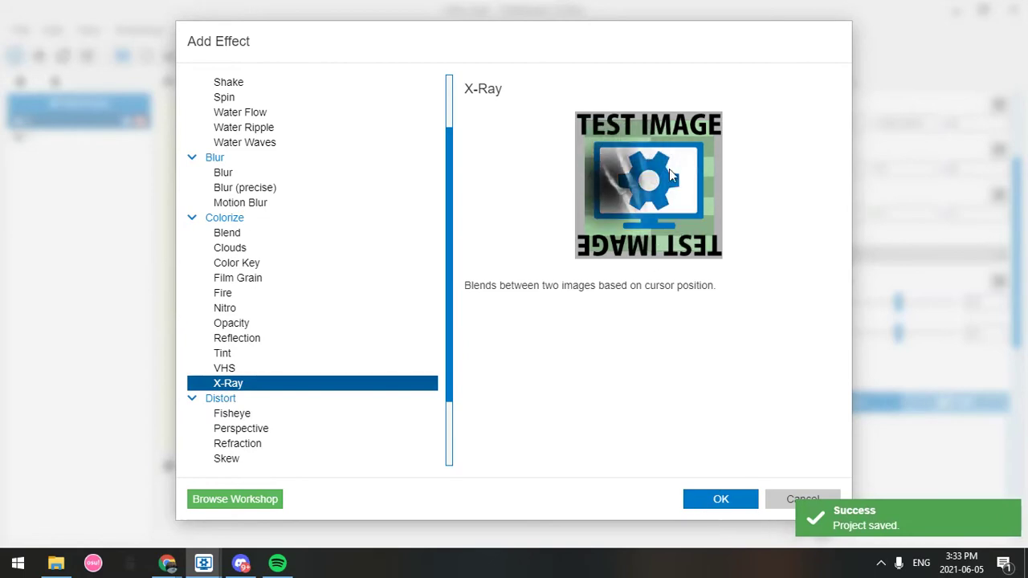
left_click(721, 500)
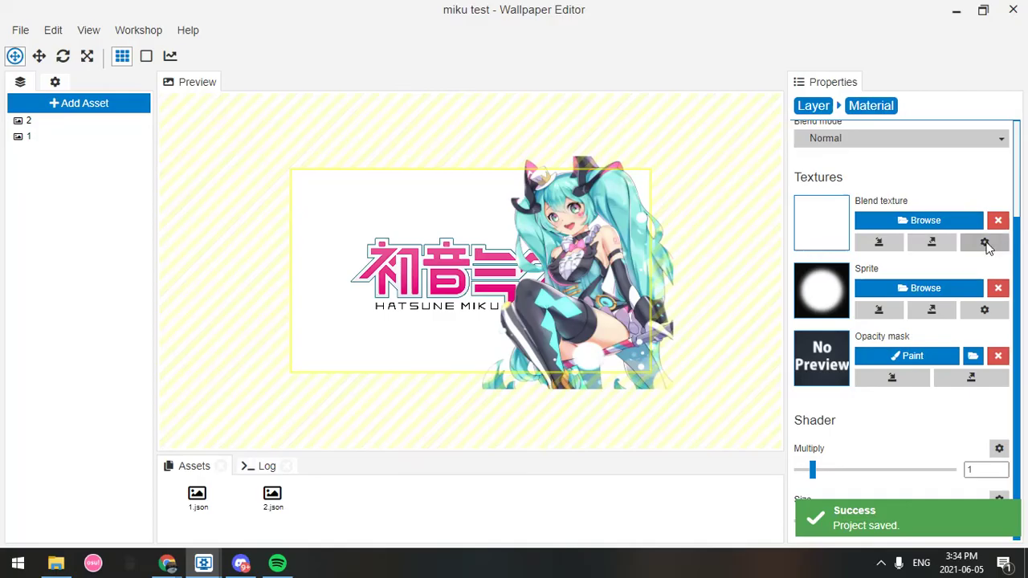
Import 3.png as the X-Ray effect's blend texture.
left_click(873, 238)
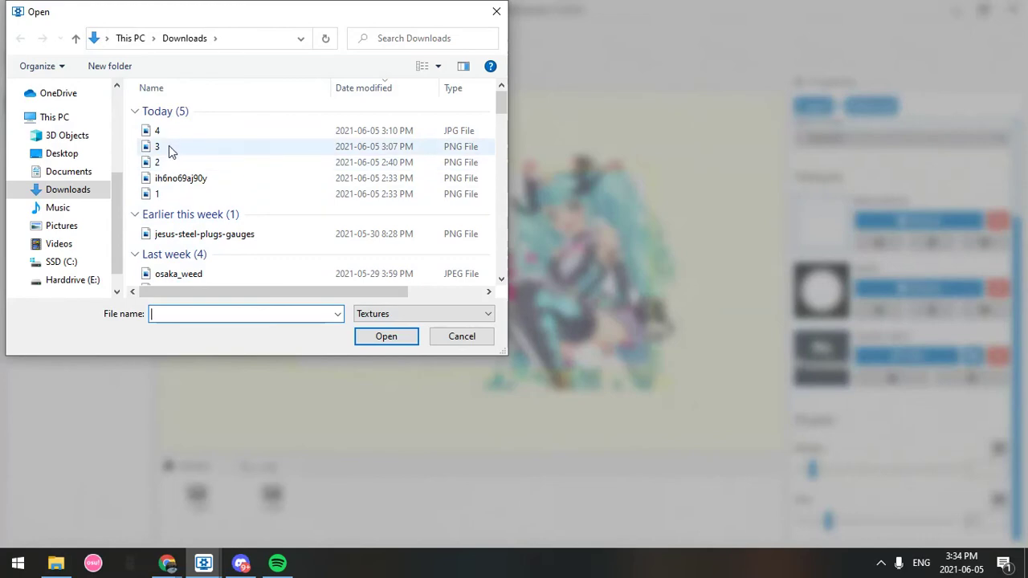
double_click(166, 152)
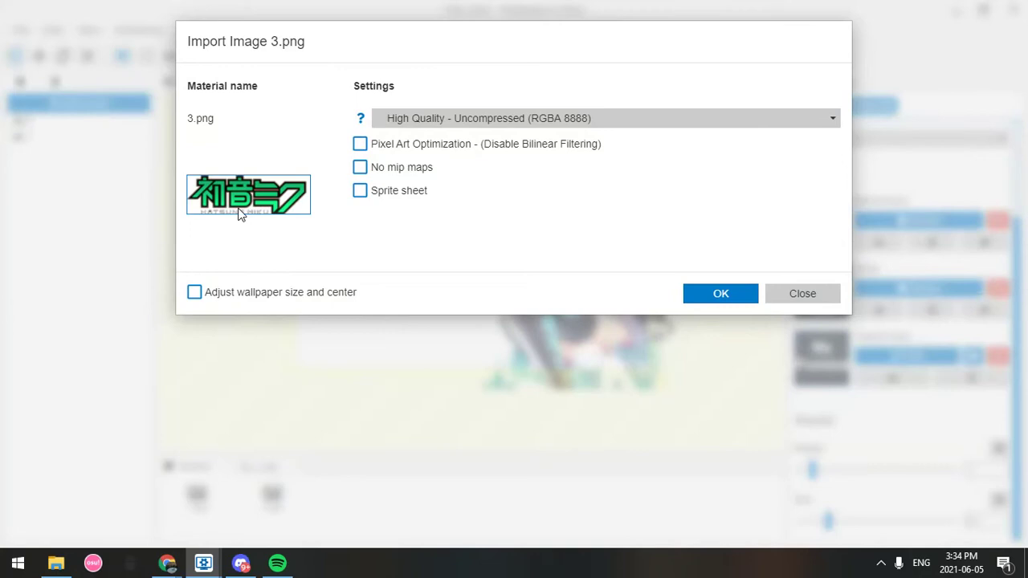
left_click(699, 303)
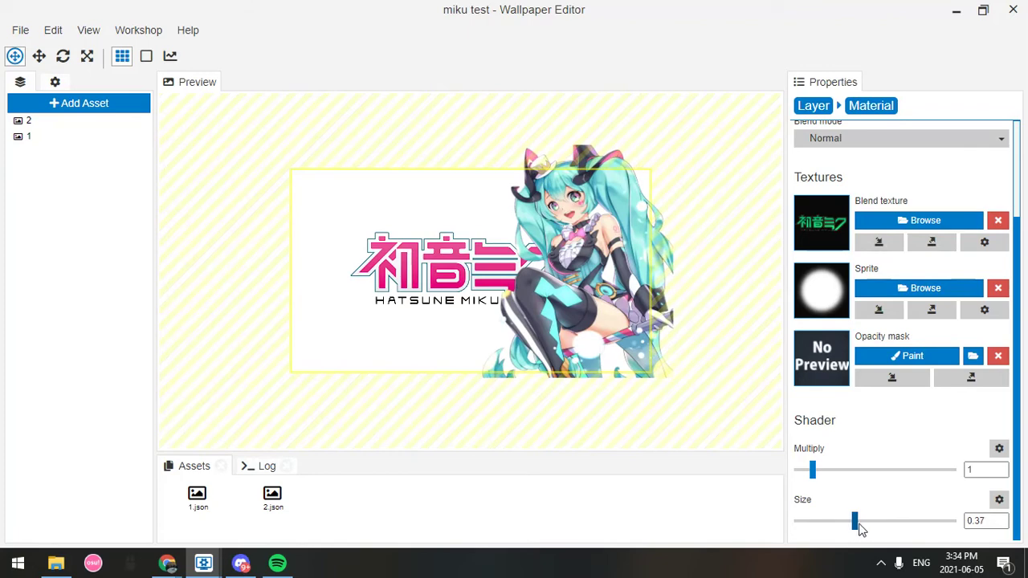
Raise the logo X-Ray effect's Shader Size to widen its reveal area.
left_click_drag(878, 522, 881, 524)
left_click(892, 524)
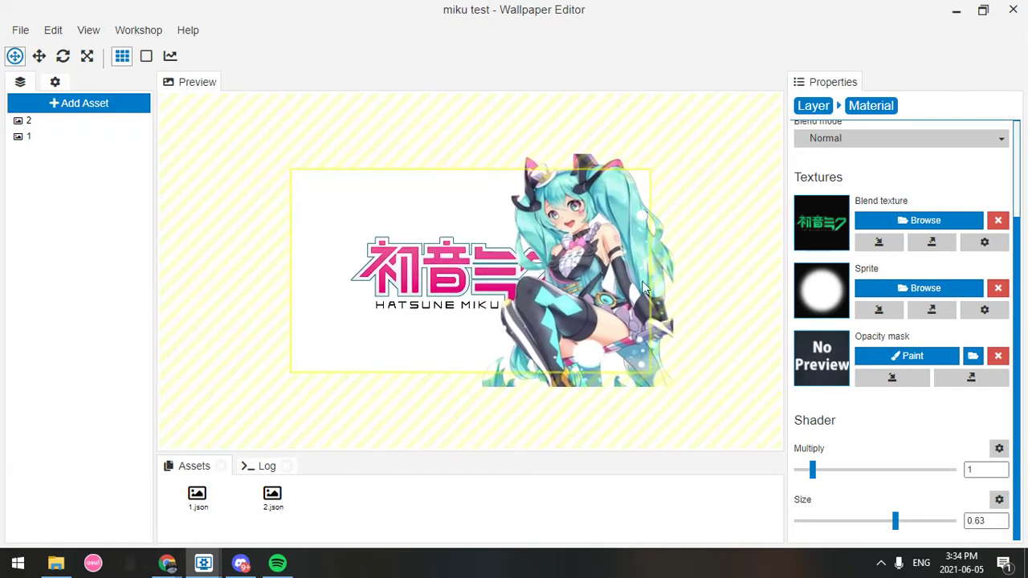
scroll(930, 282, "up", 1)
scroll(929, 281, "up", 3)
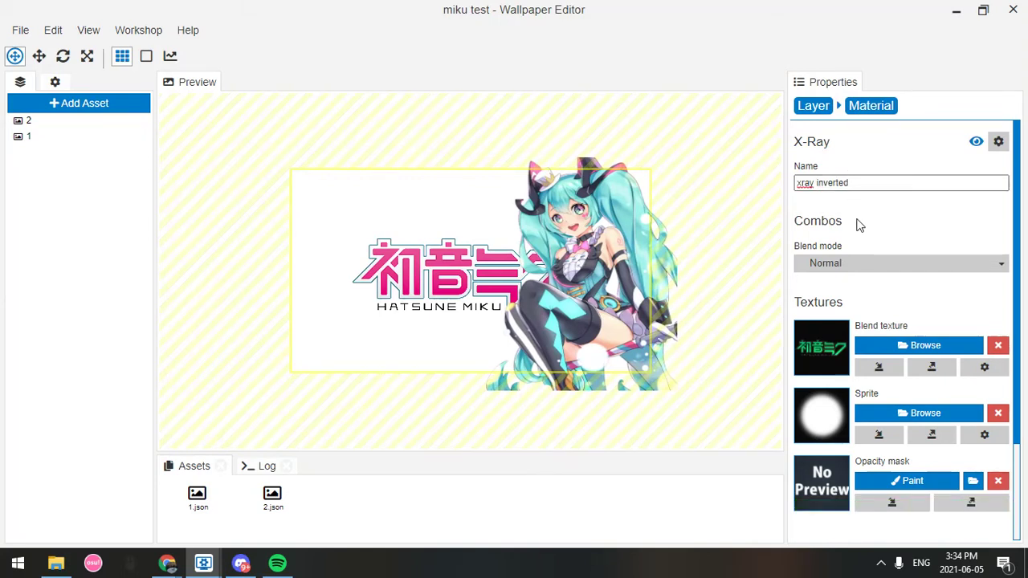
Add an X-Ray effect to the character layer.
left_click(52, 138)
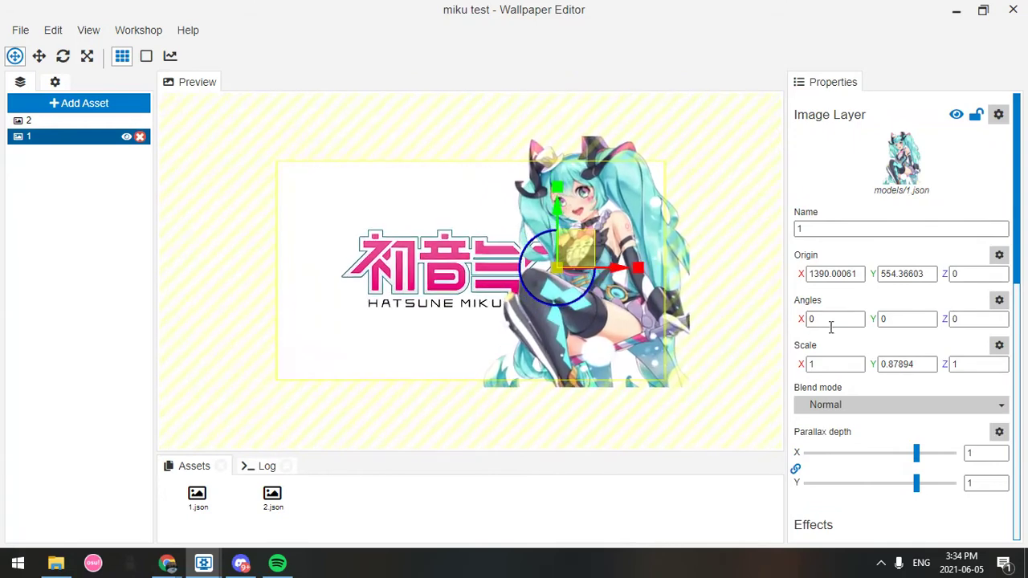
scroll(862, 372, "down", 3)
left_click(831, 400)
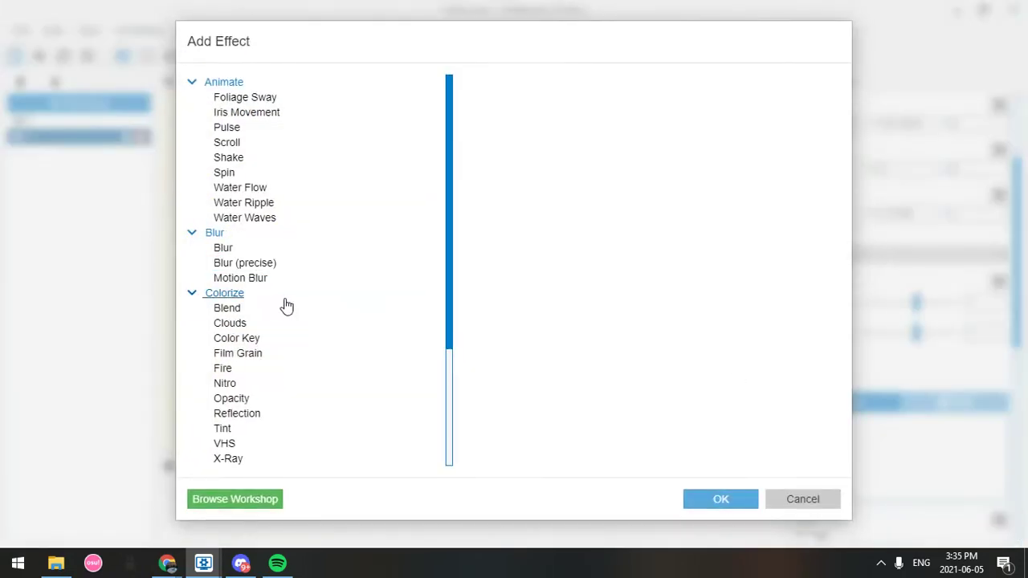
scroll(263, 354, "down", 2)
left_click(273, 384)
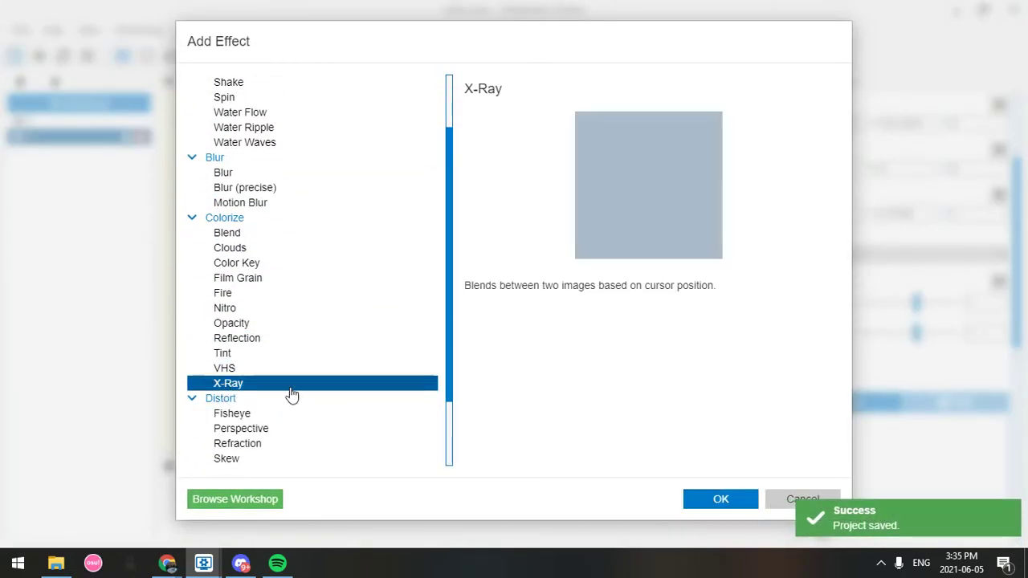
left_click(715, 501)
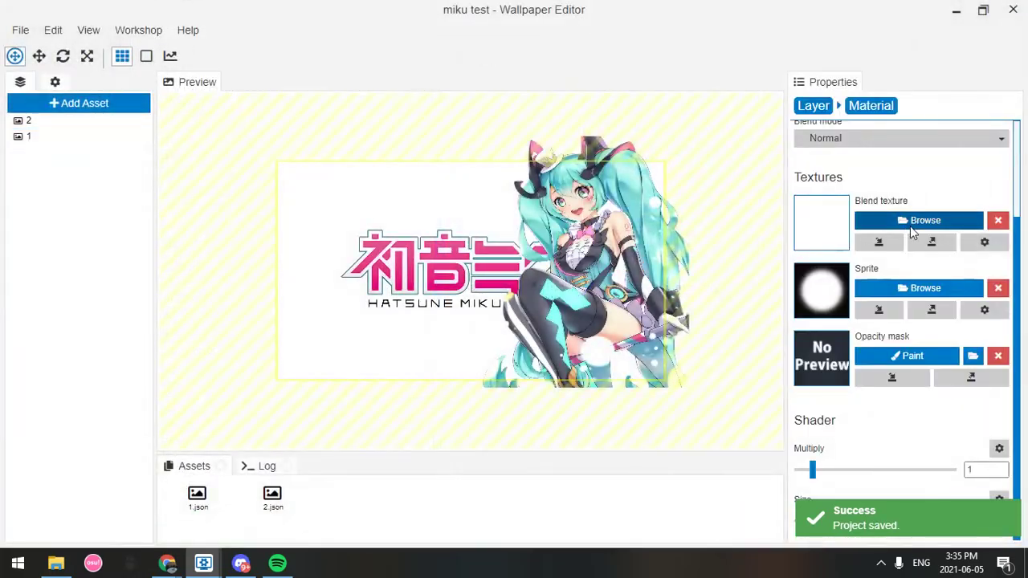
Import image 4.jpg as the X-Ray blend texture and save the project.
left_click(890, 247)
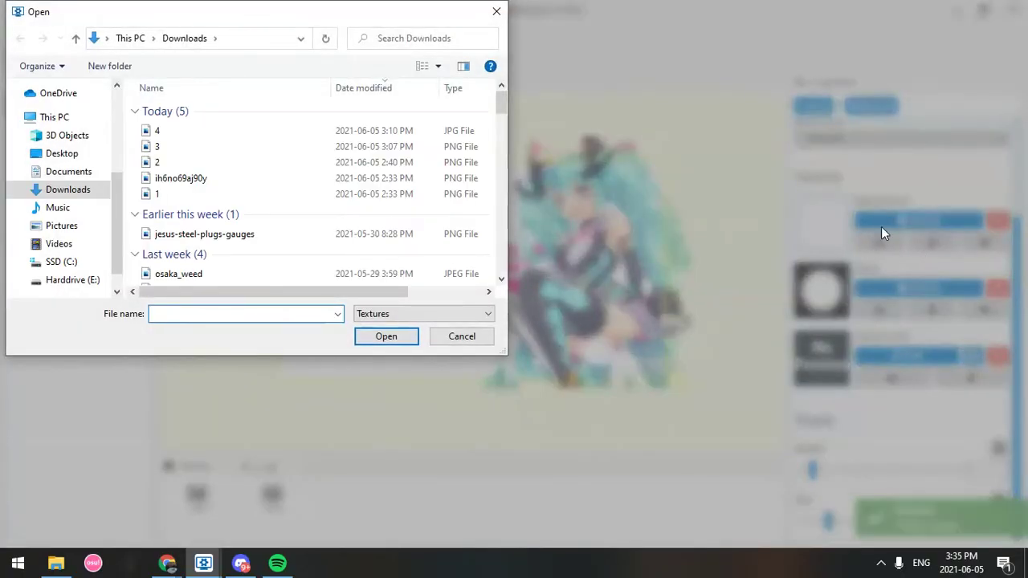
double_click(170, 133)
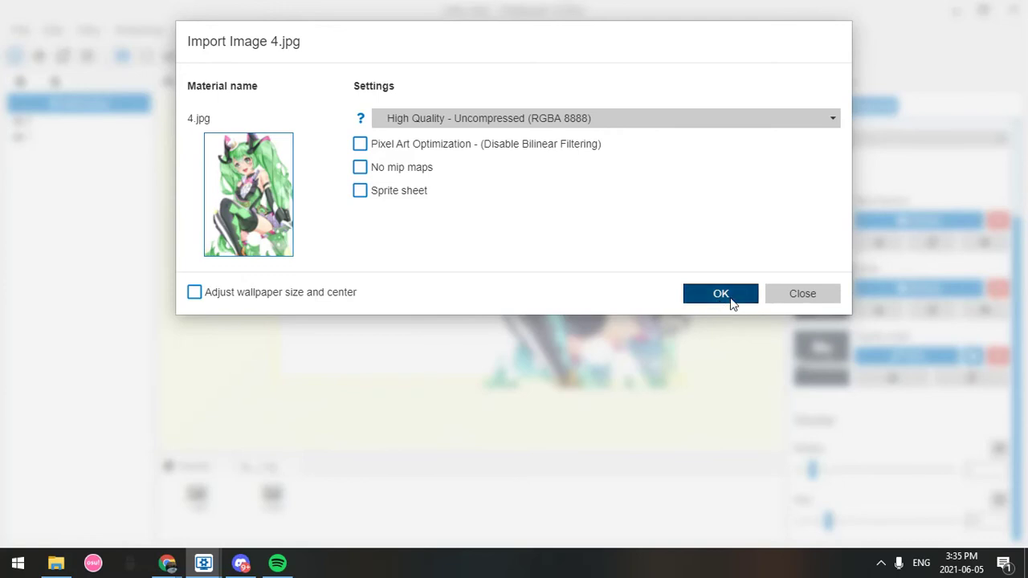
left_click(730, 299)
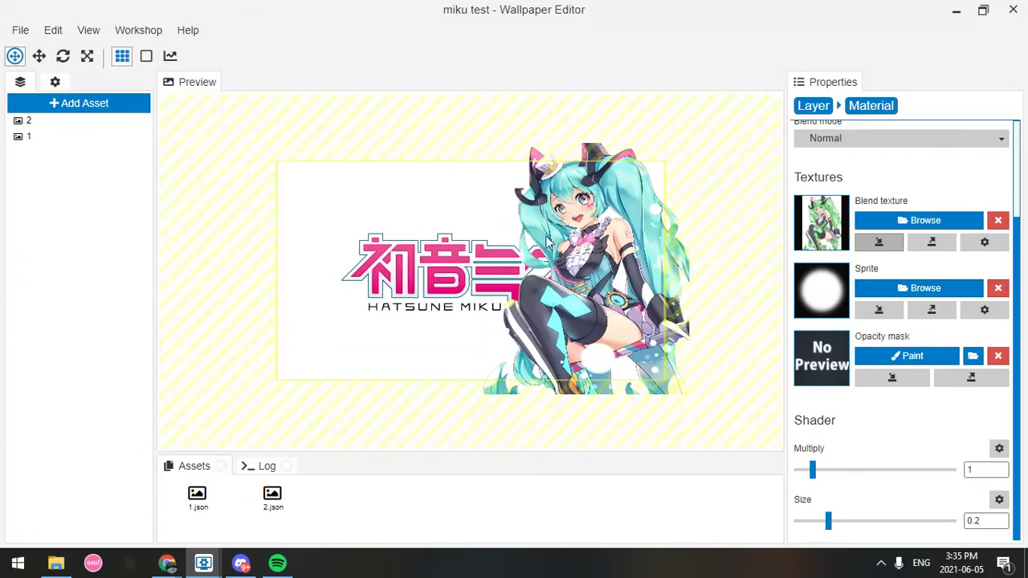
key("ctrl+s")
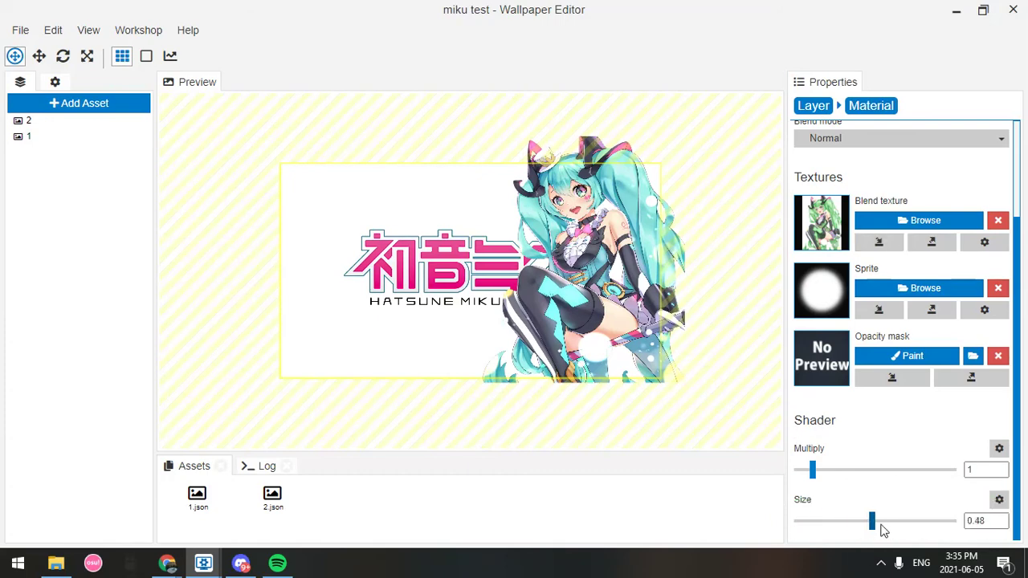
Enlarge the character X-Ray Size to about 0.84, then select the logo layer.
left_click_drag(917, 530, 922, 528)
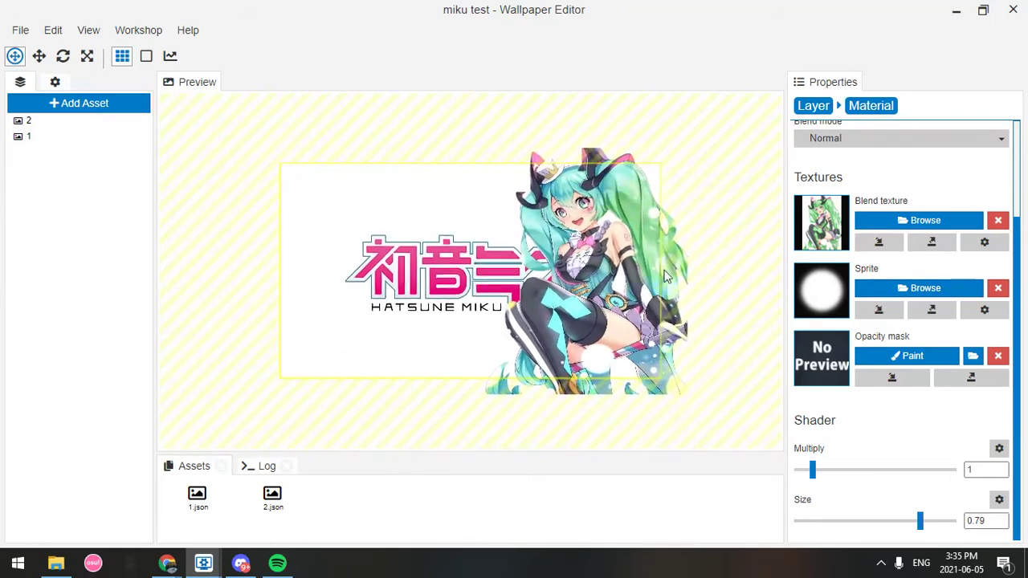
left_click_drag(919, 521, 925, 520)
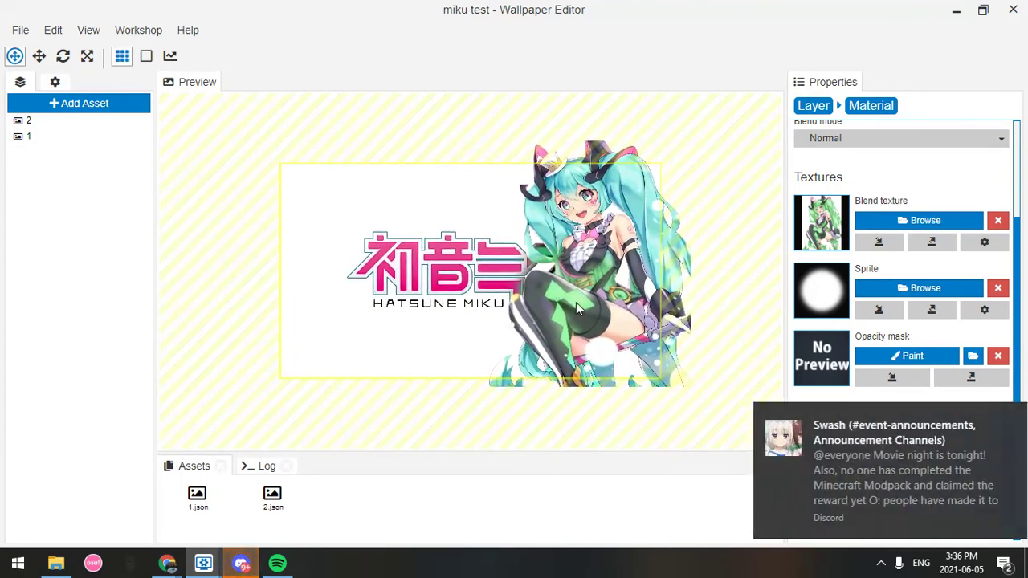
left_click(1003, 422)
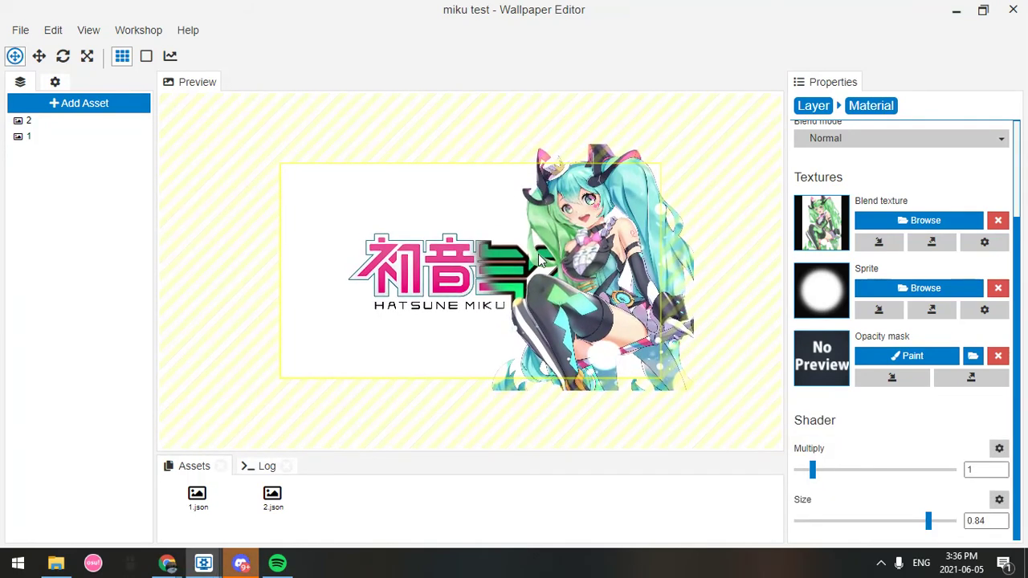
scroll(892, 275, "up", 3)
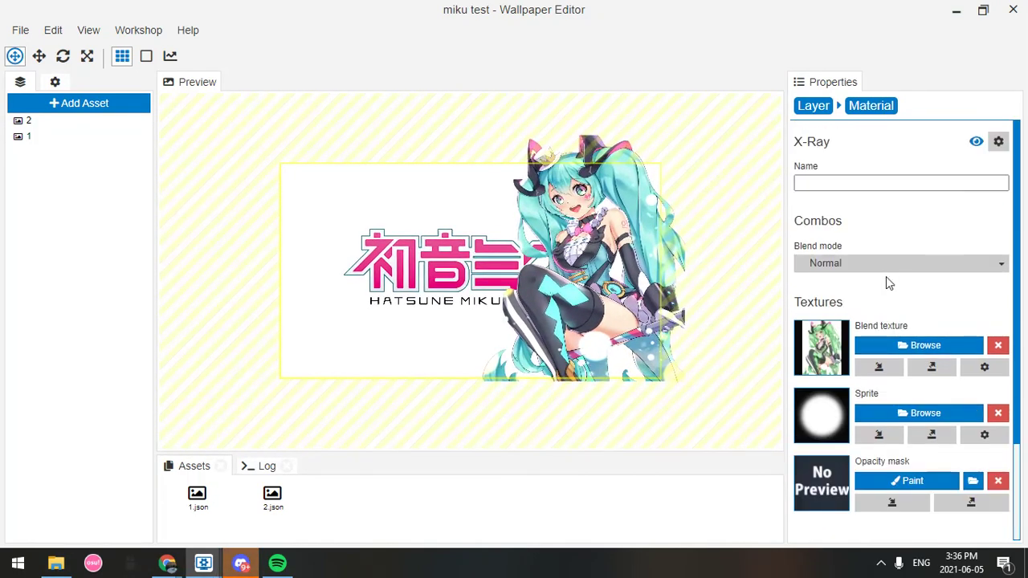
left_click(28, 124)
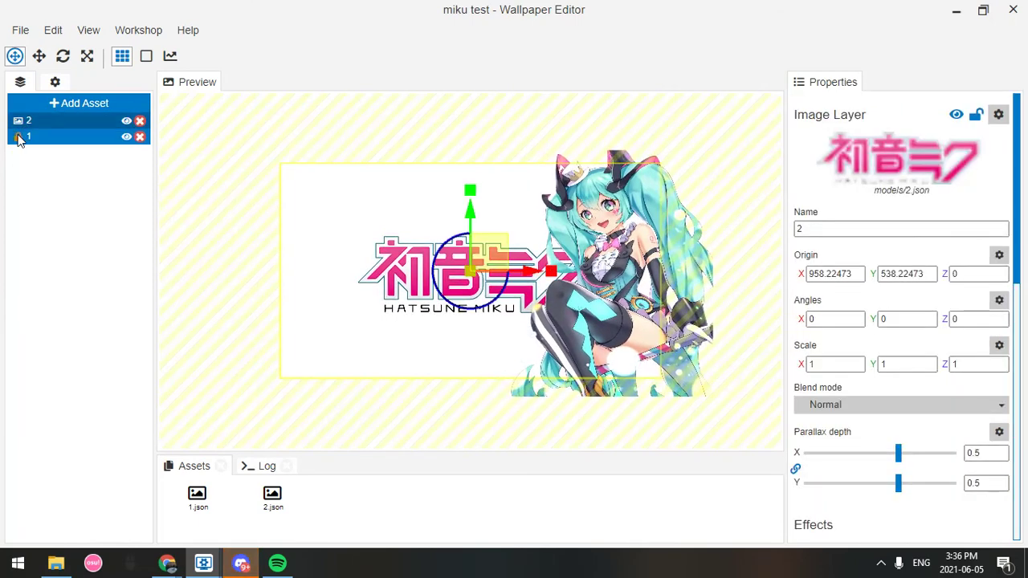